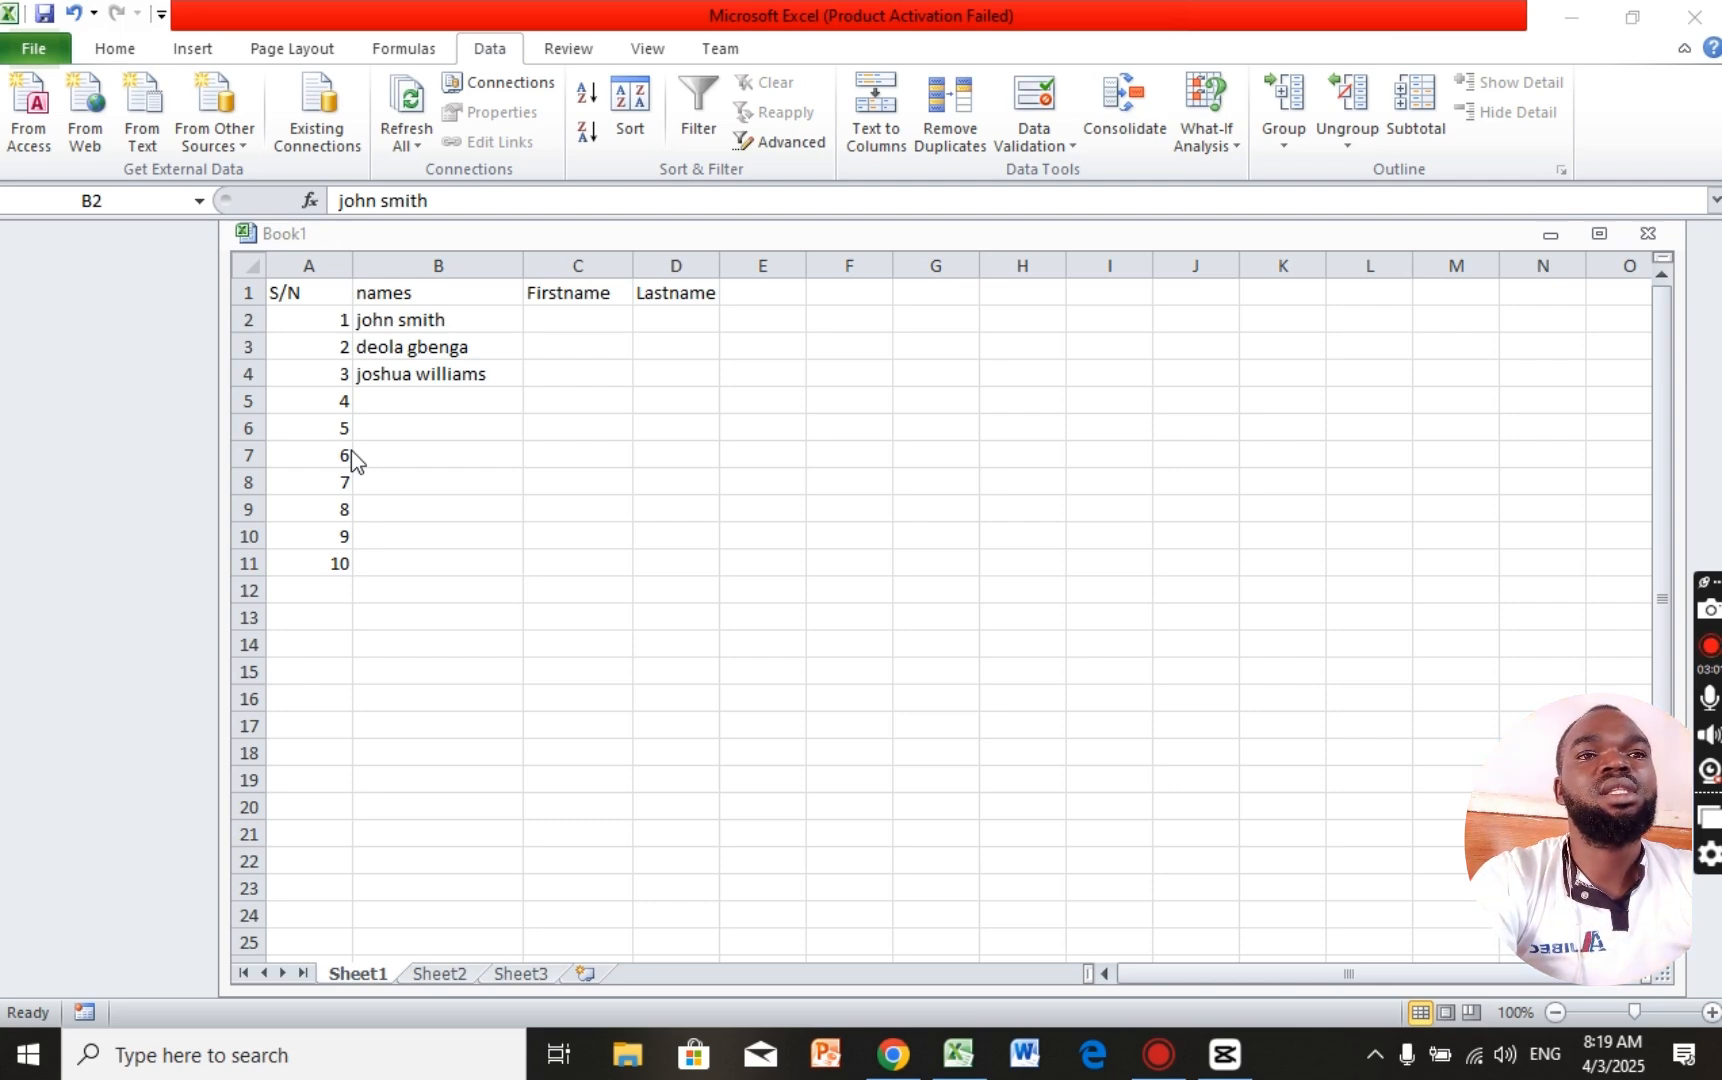
Step: Tour the Home, Insert, Page Layout, Formulas, Data and Review tabs, ending on Review
left_click(57, 64)
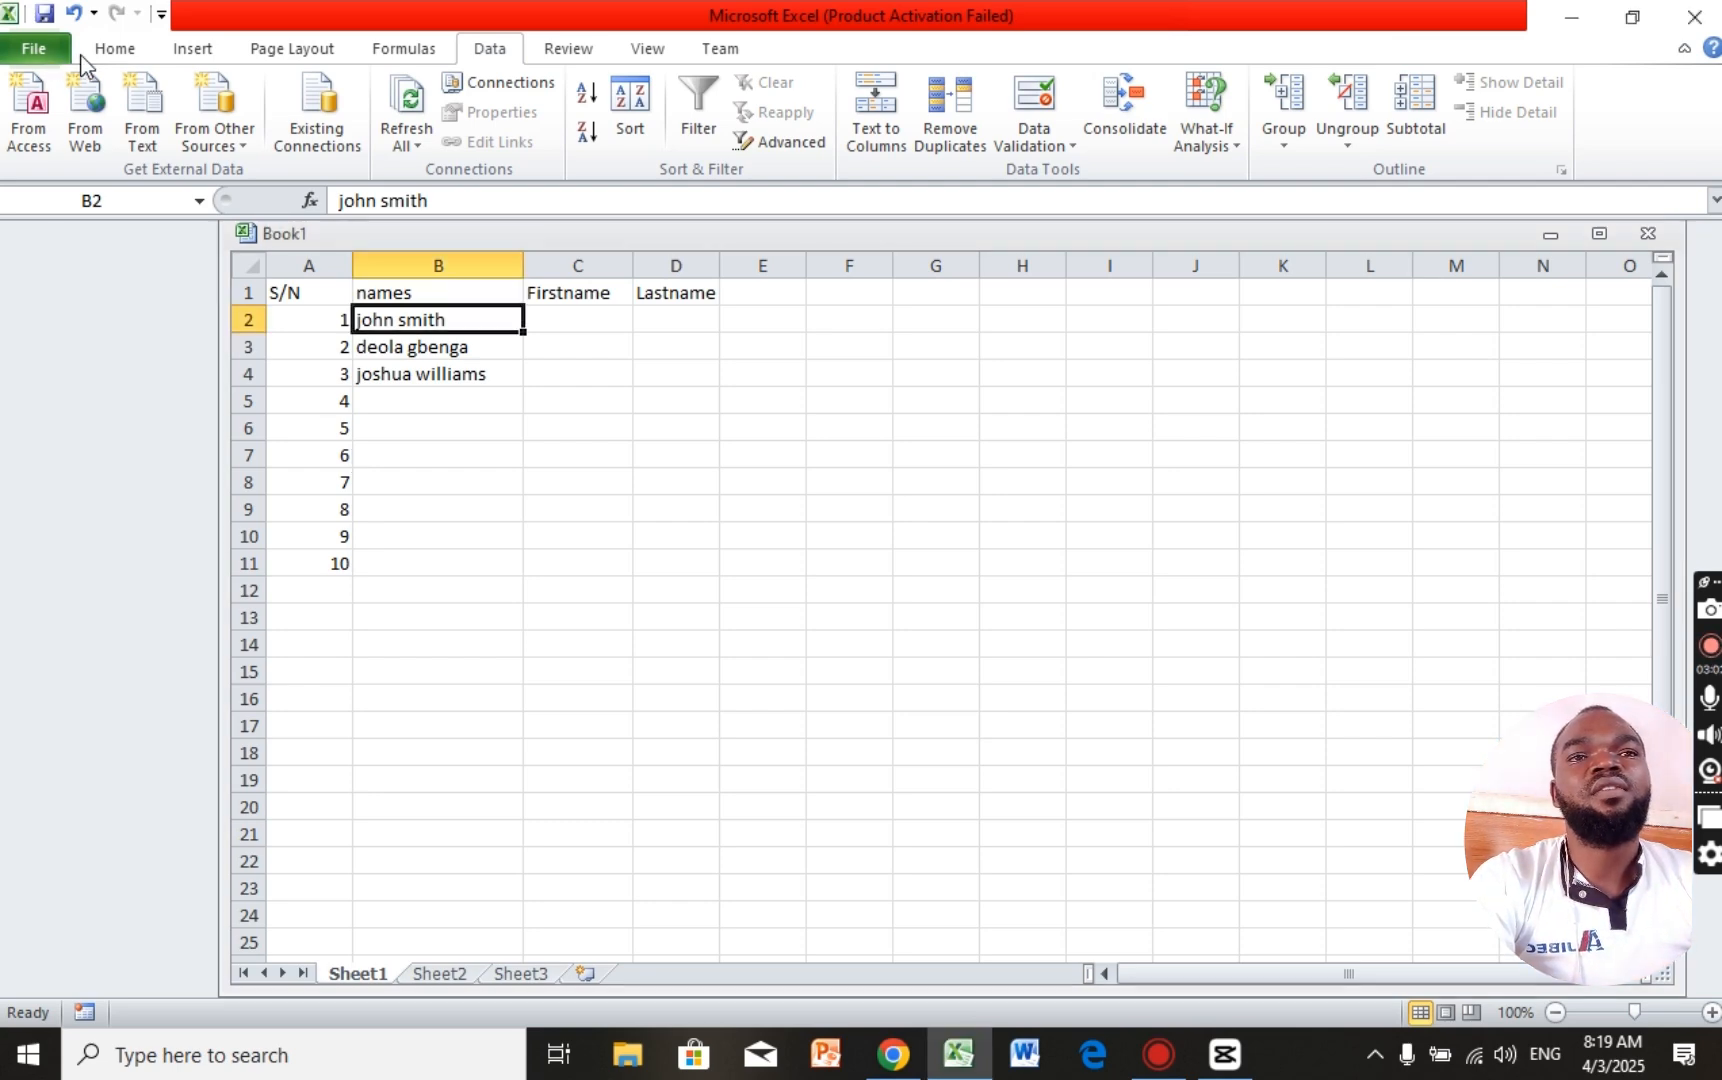
left_click(140, 56)
left_click(192, 50)
left_click(291, 50)
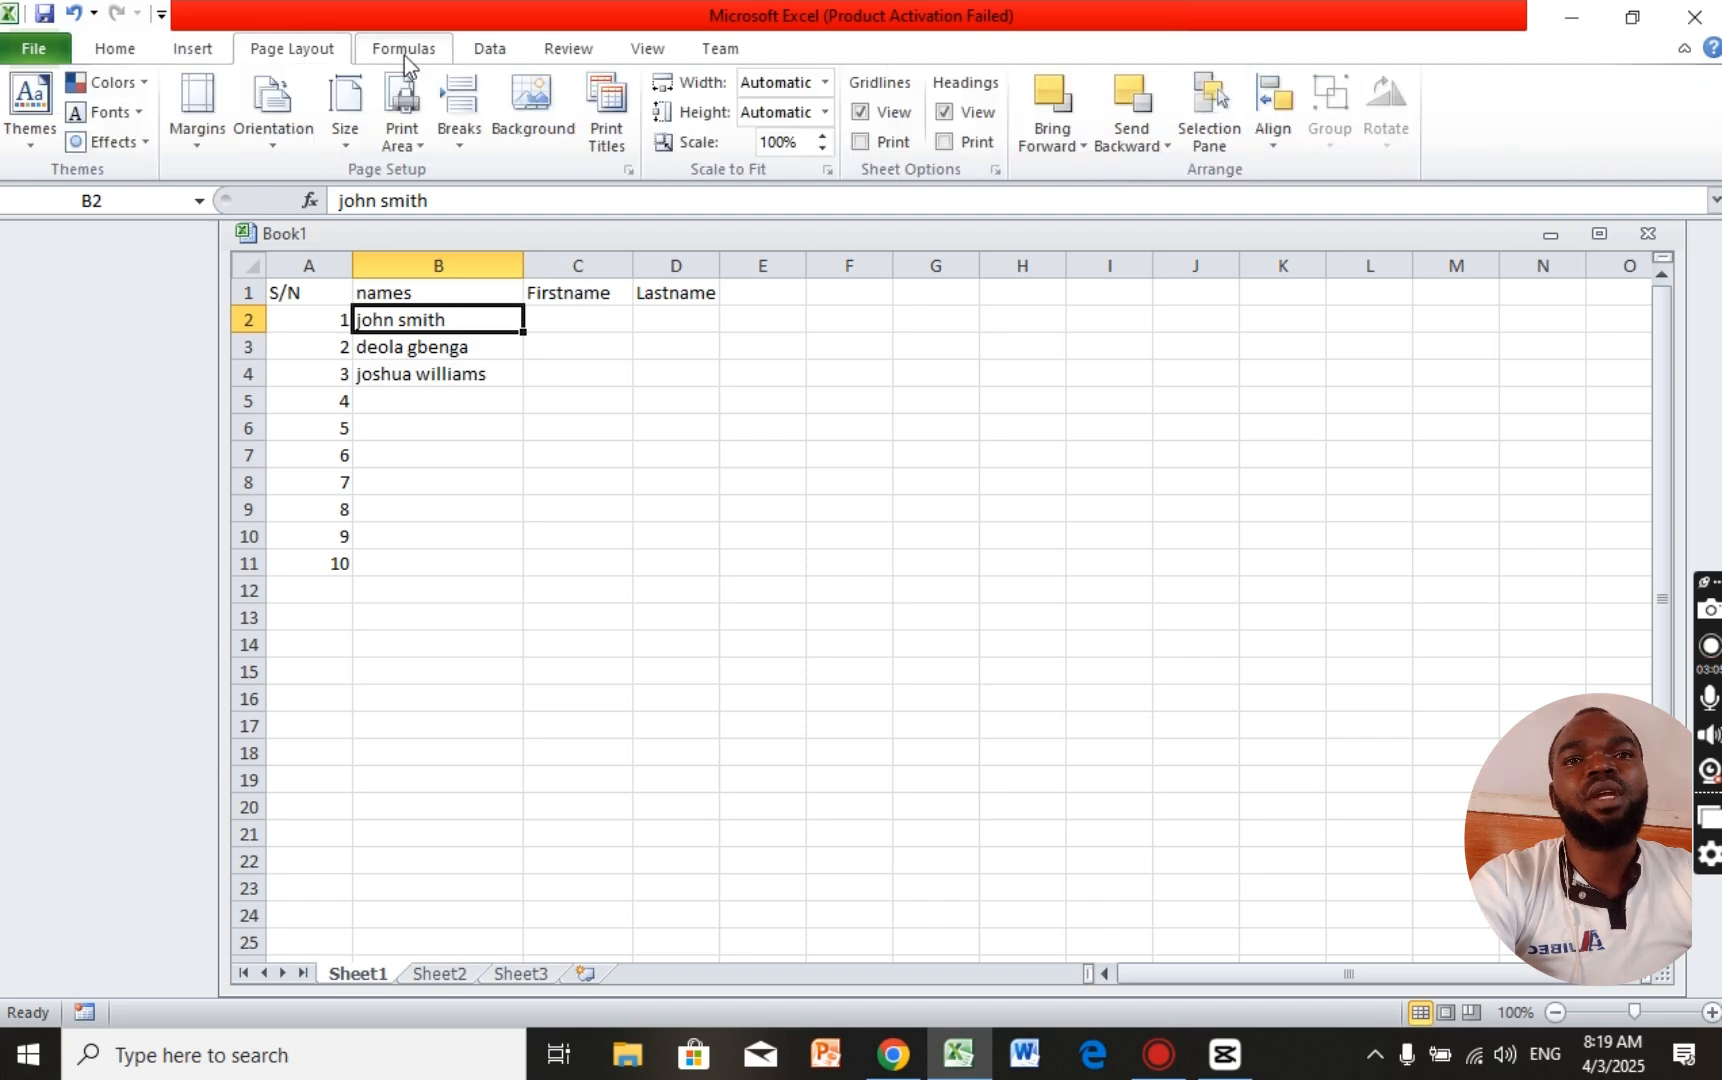
left_click(404, 52)
left_click(500, 53)
left_click(566, 52)
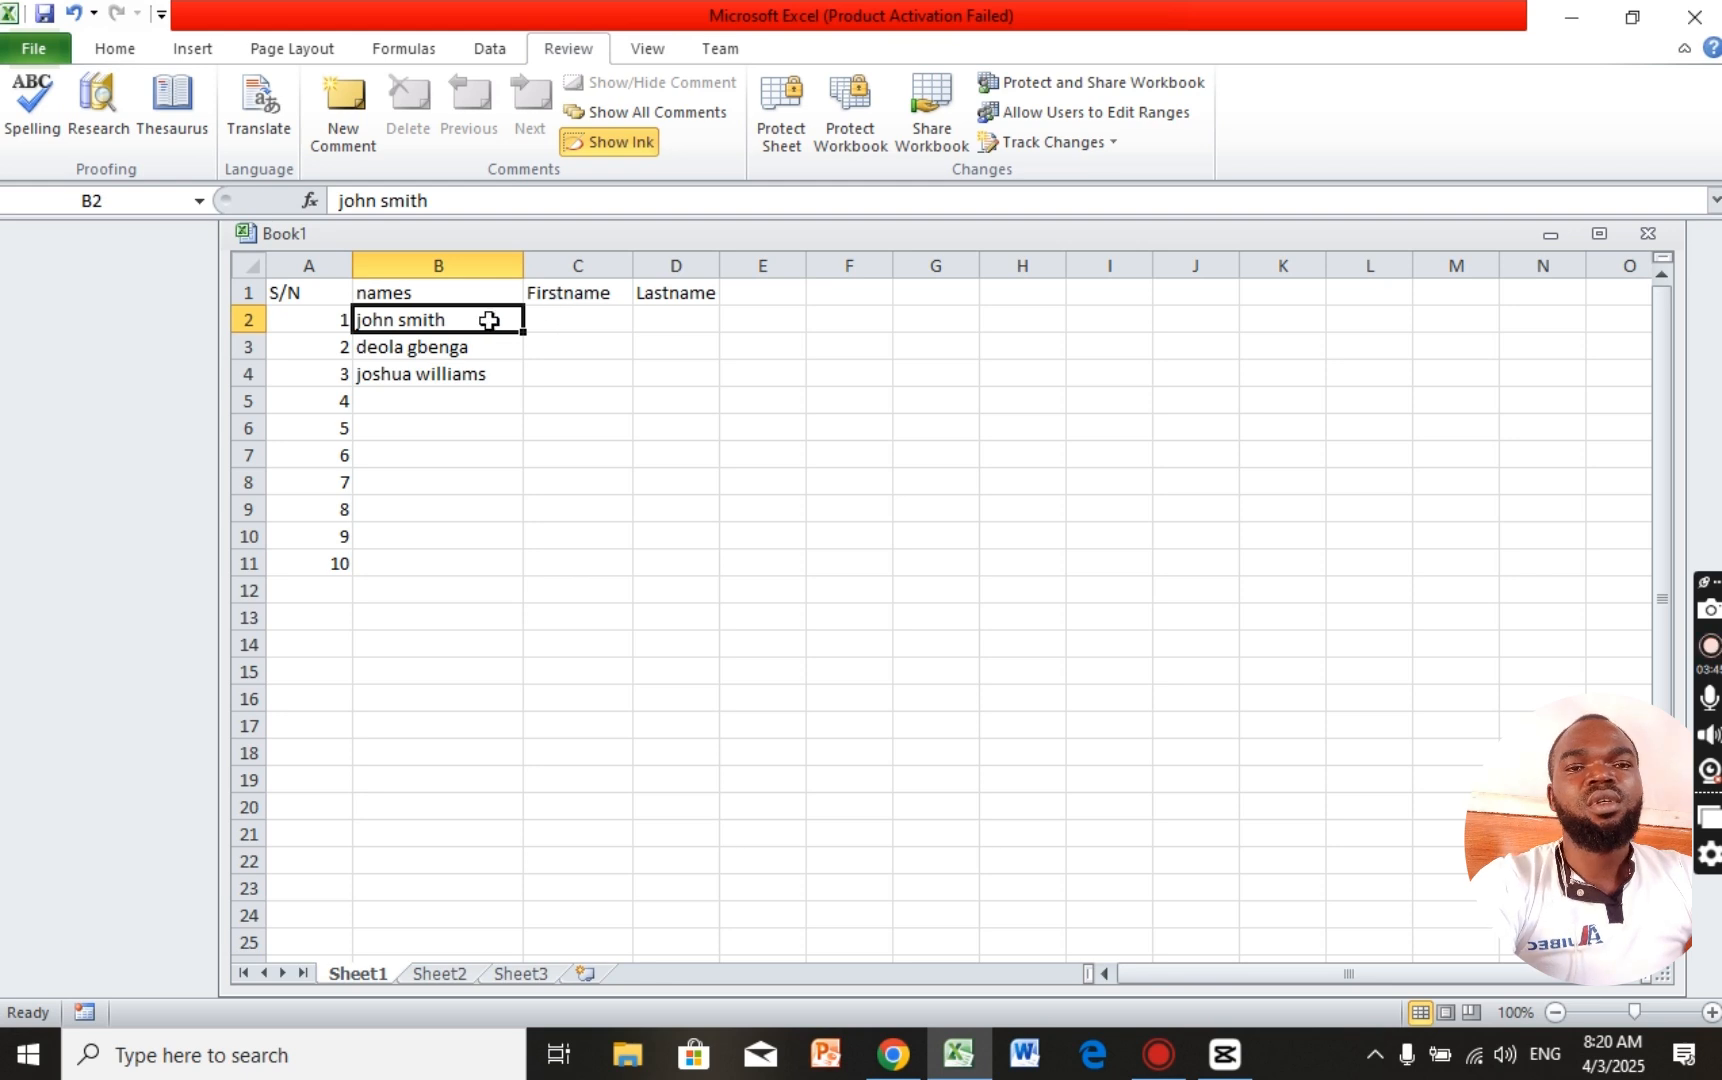
left_click(318, 297)
left_click_drag(318, 297, 405, 564)
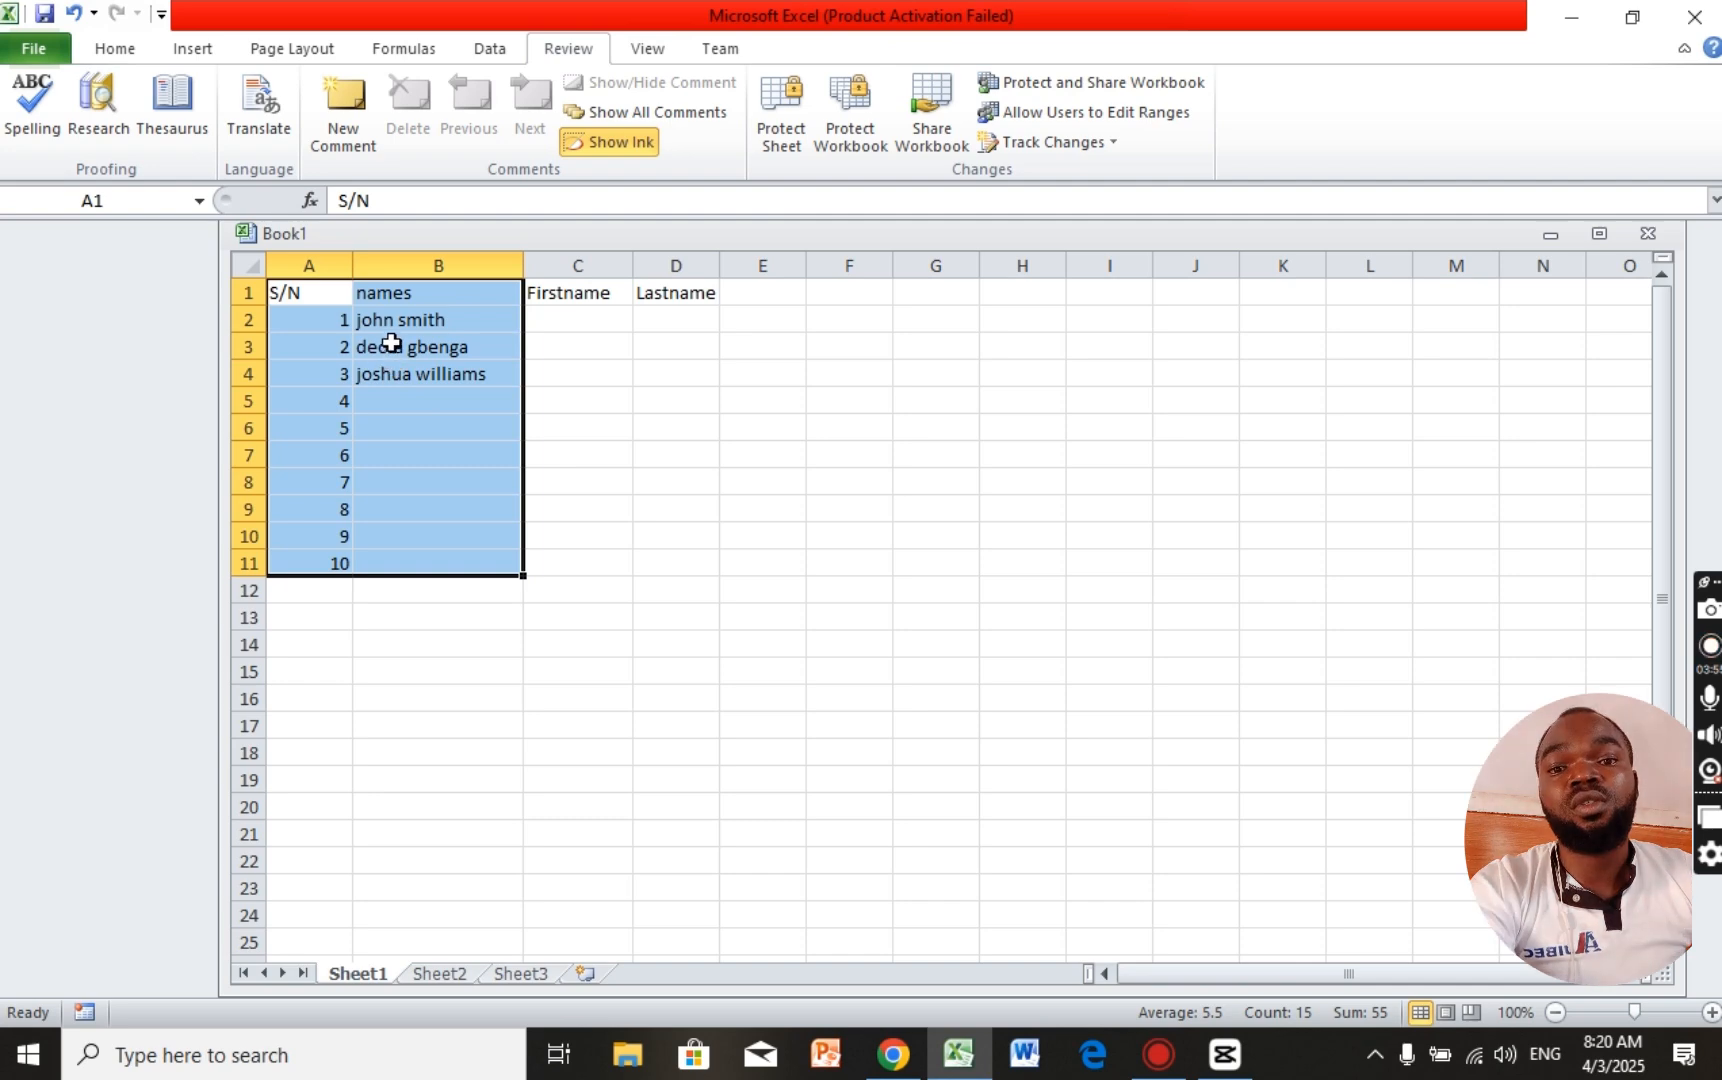
left_click(389, 328)
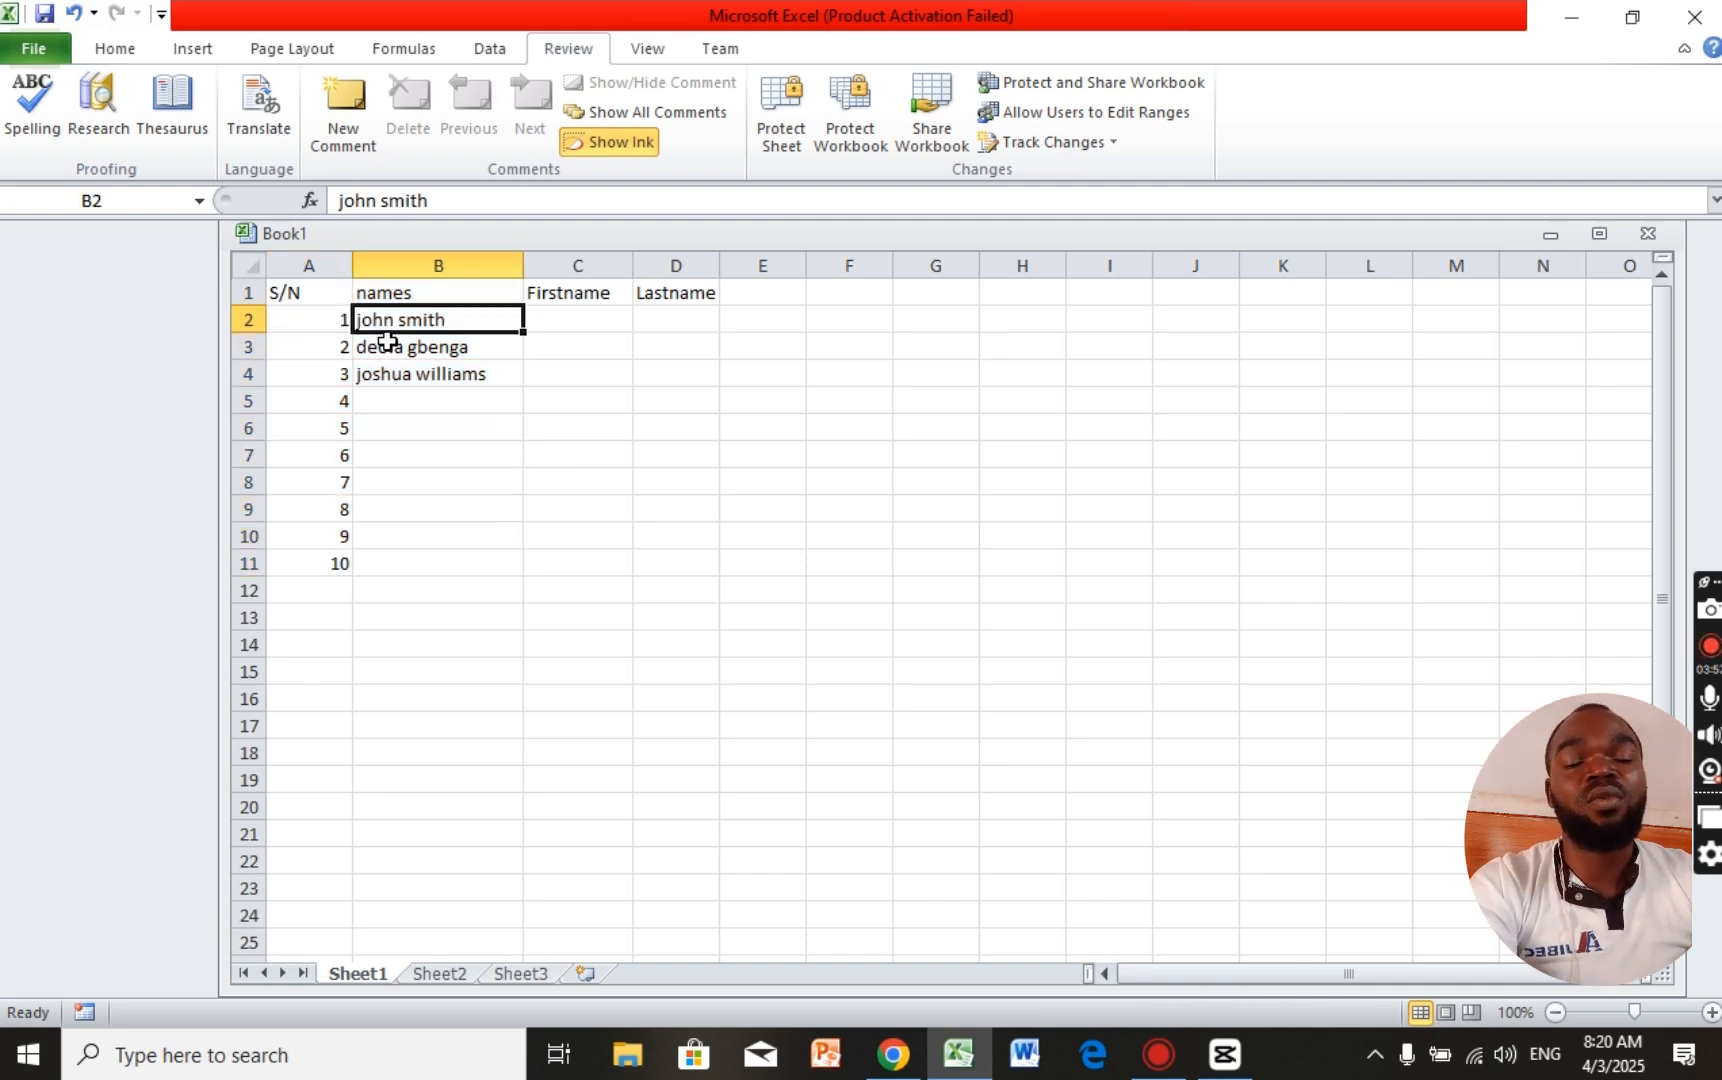
left_click(389, 350)
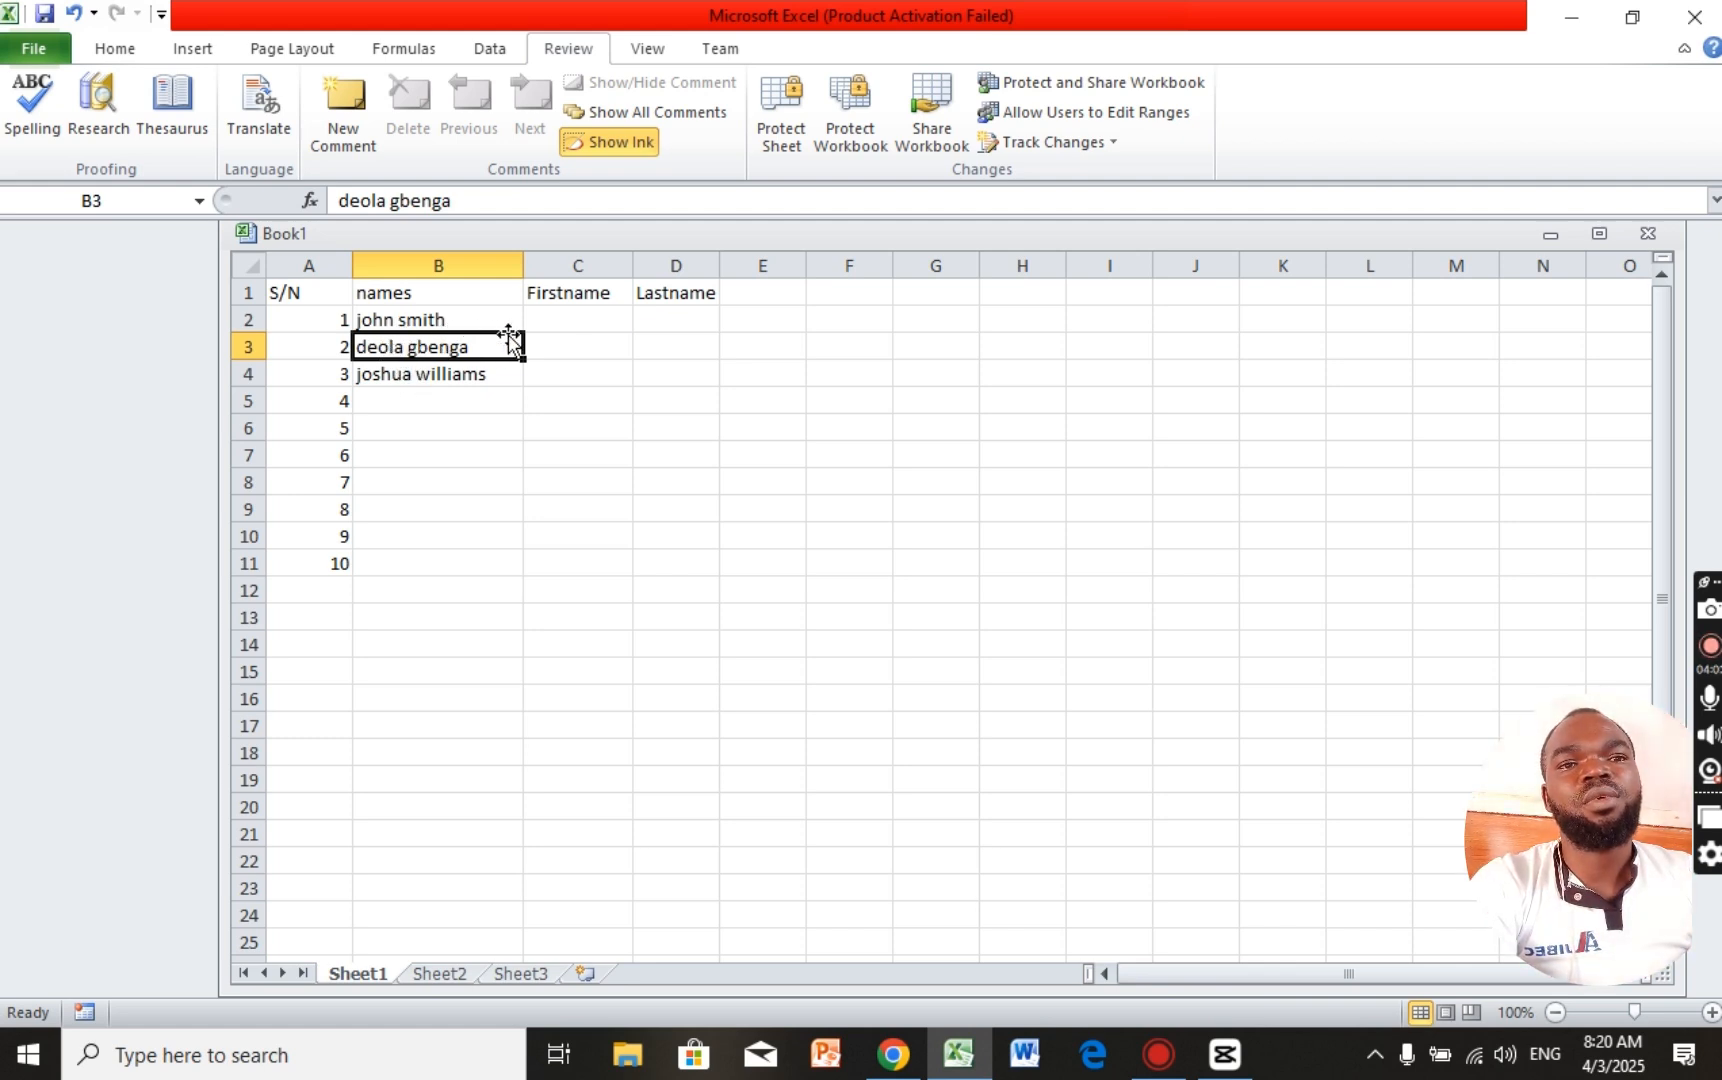
left_click(400, 401)
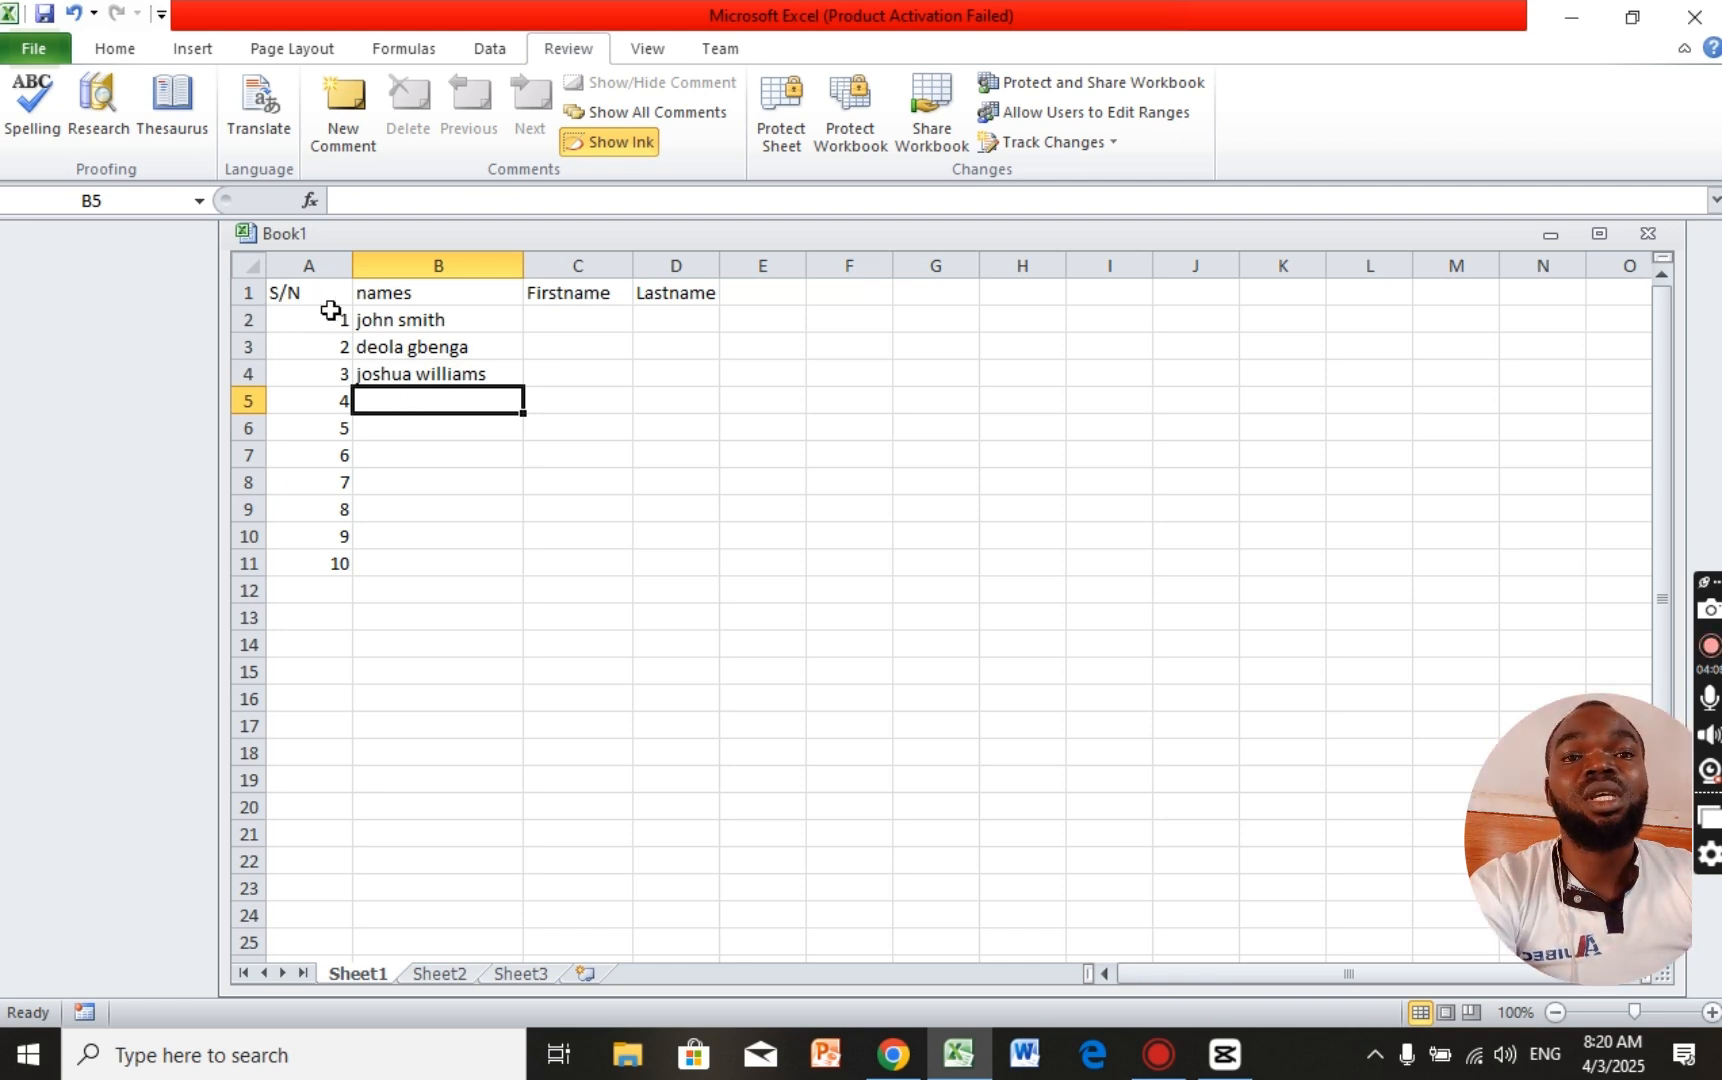
left_click(392, 320)
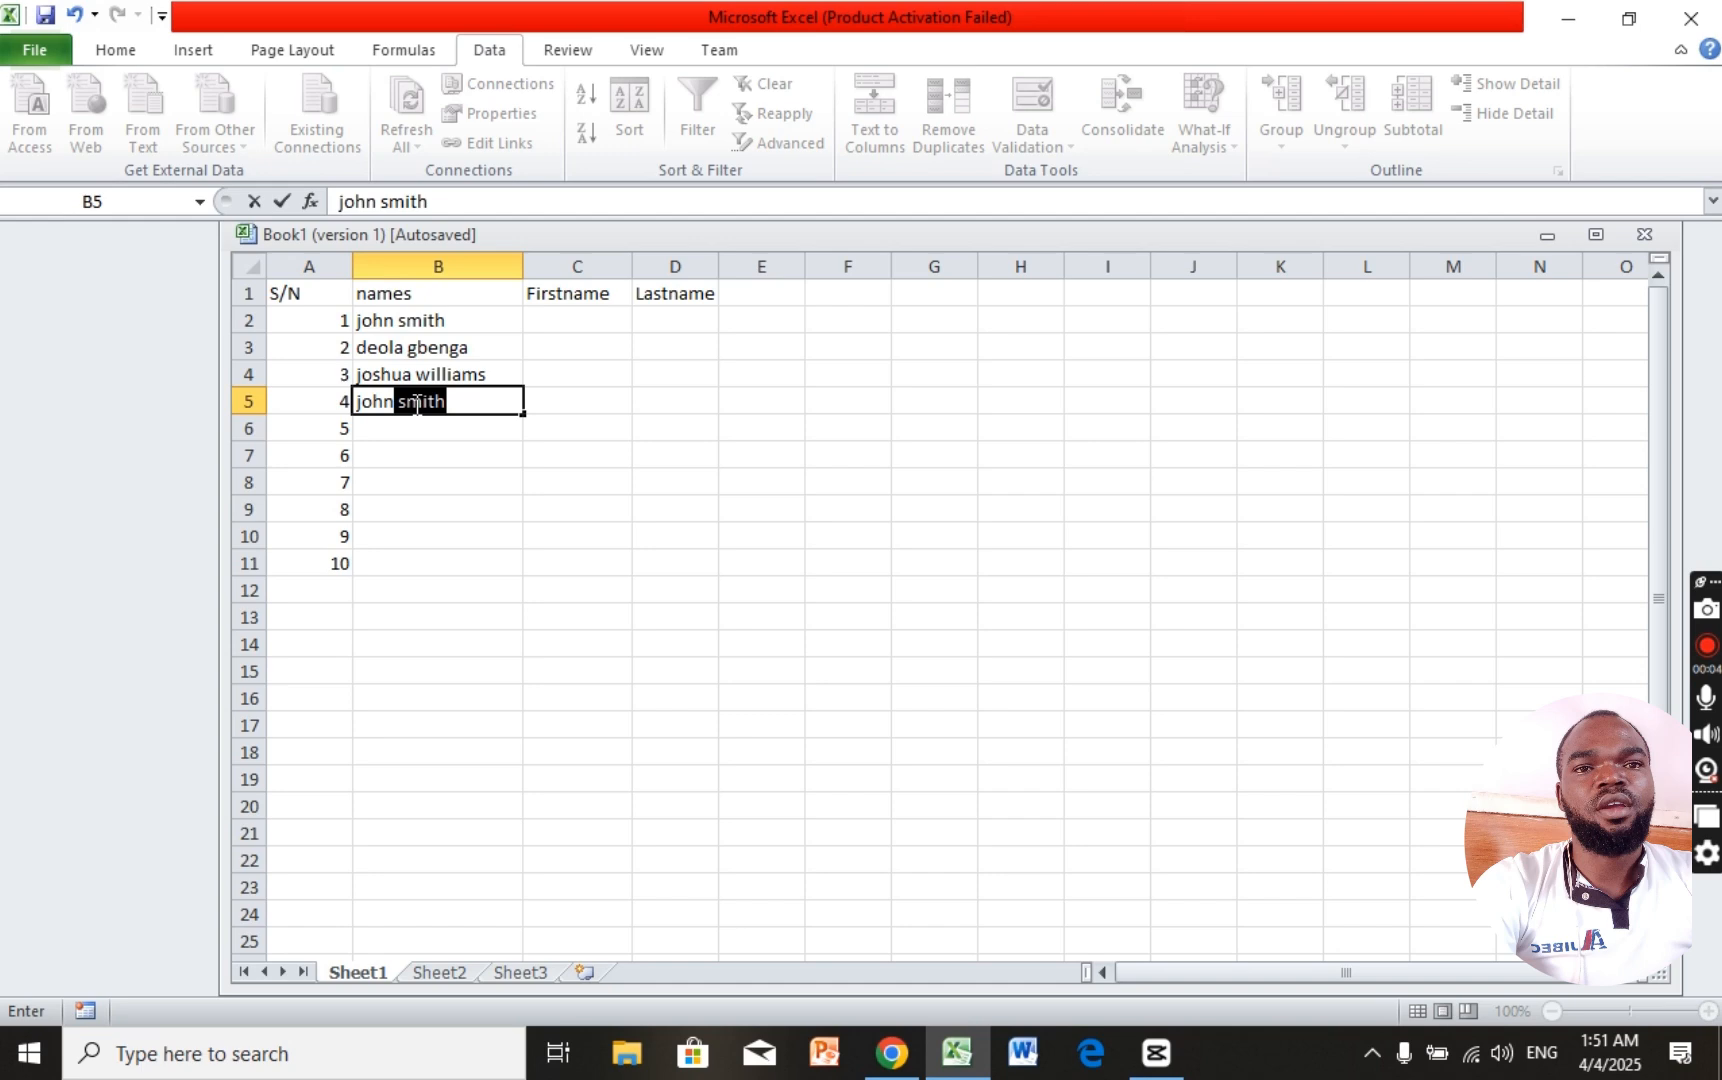
Step: Correct the spelling of the surname in cell B5
double_click(416, 405)
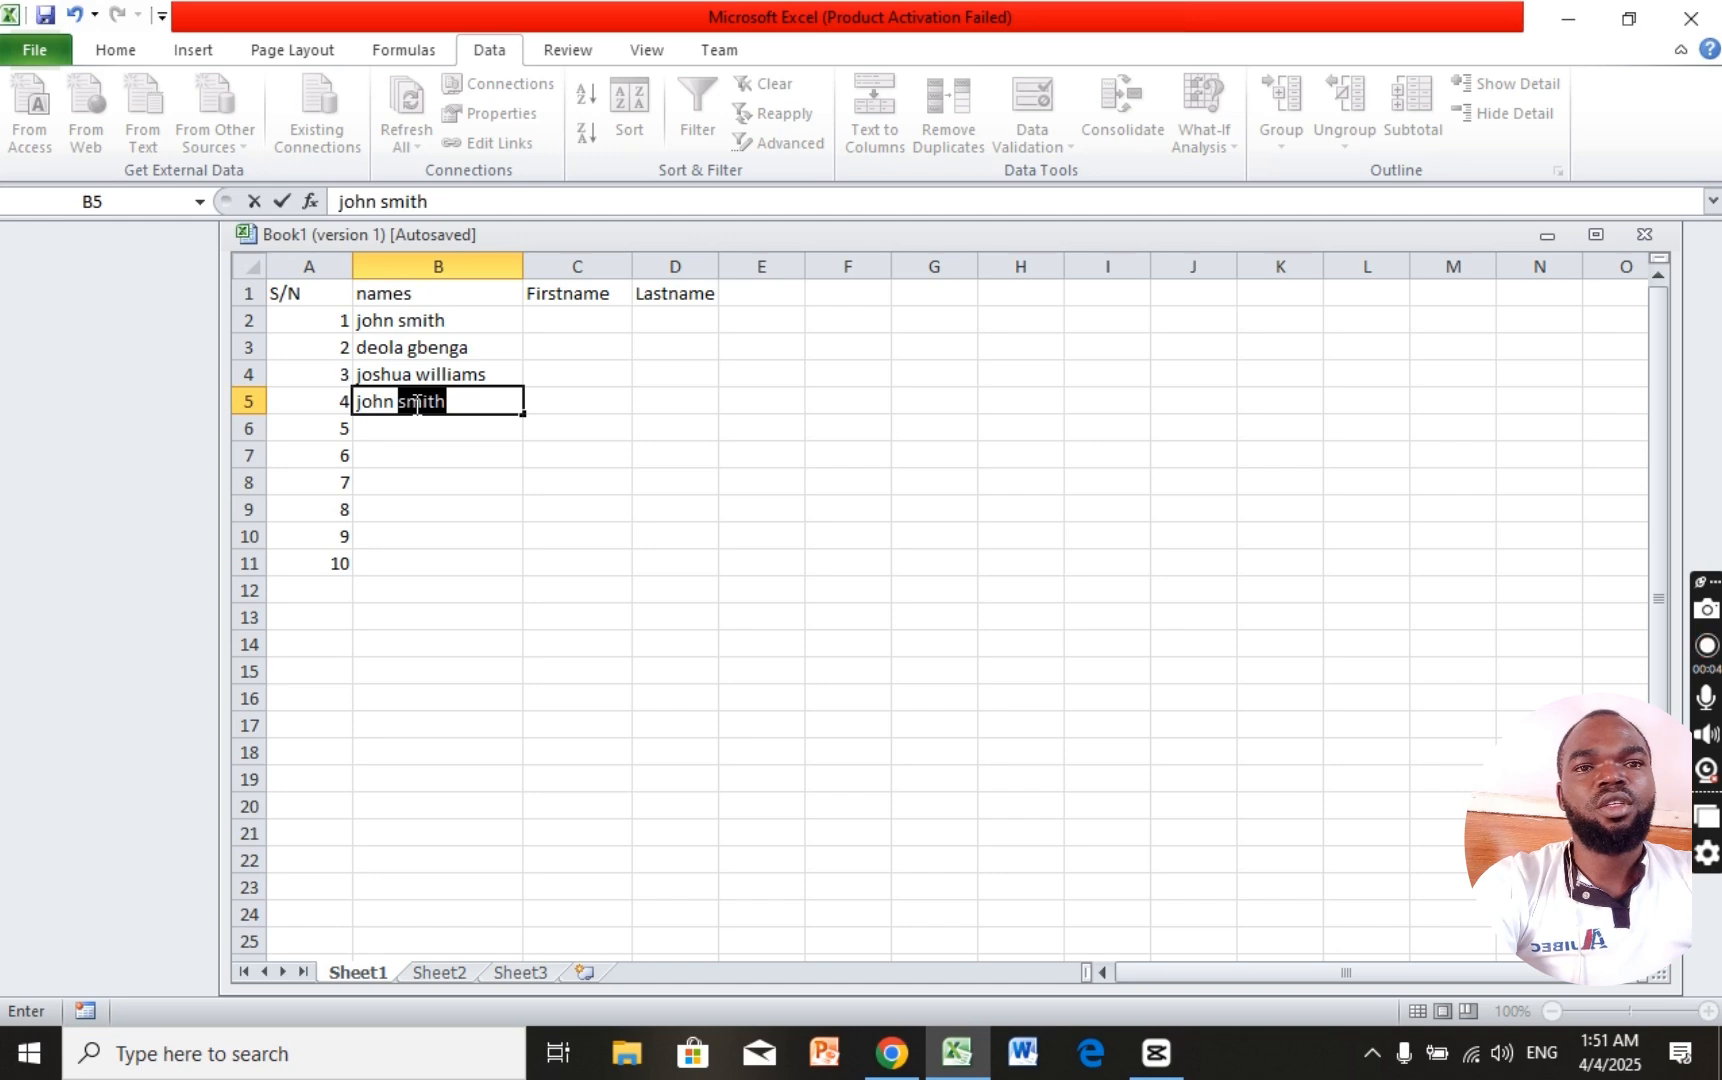
type("mith")
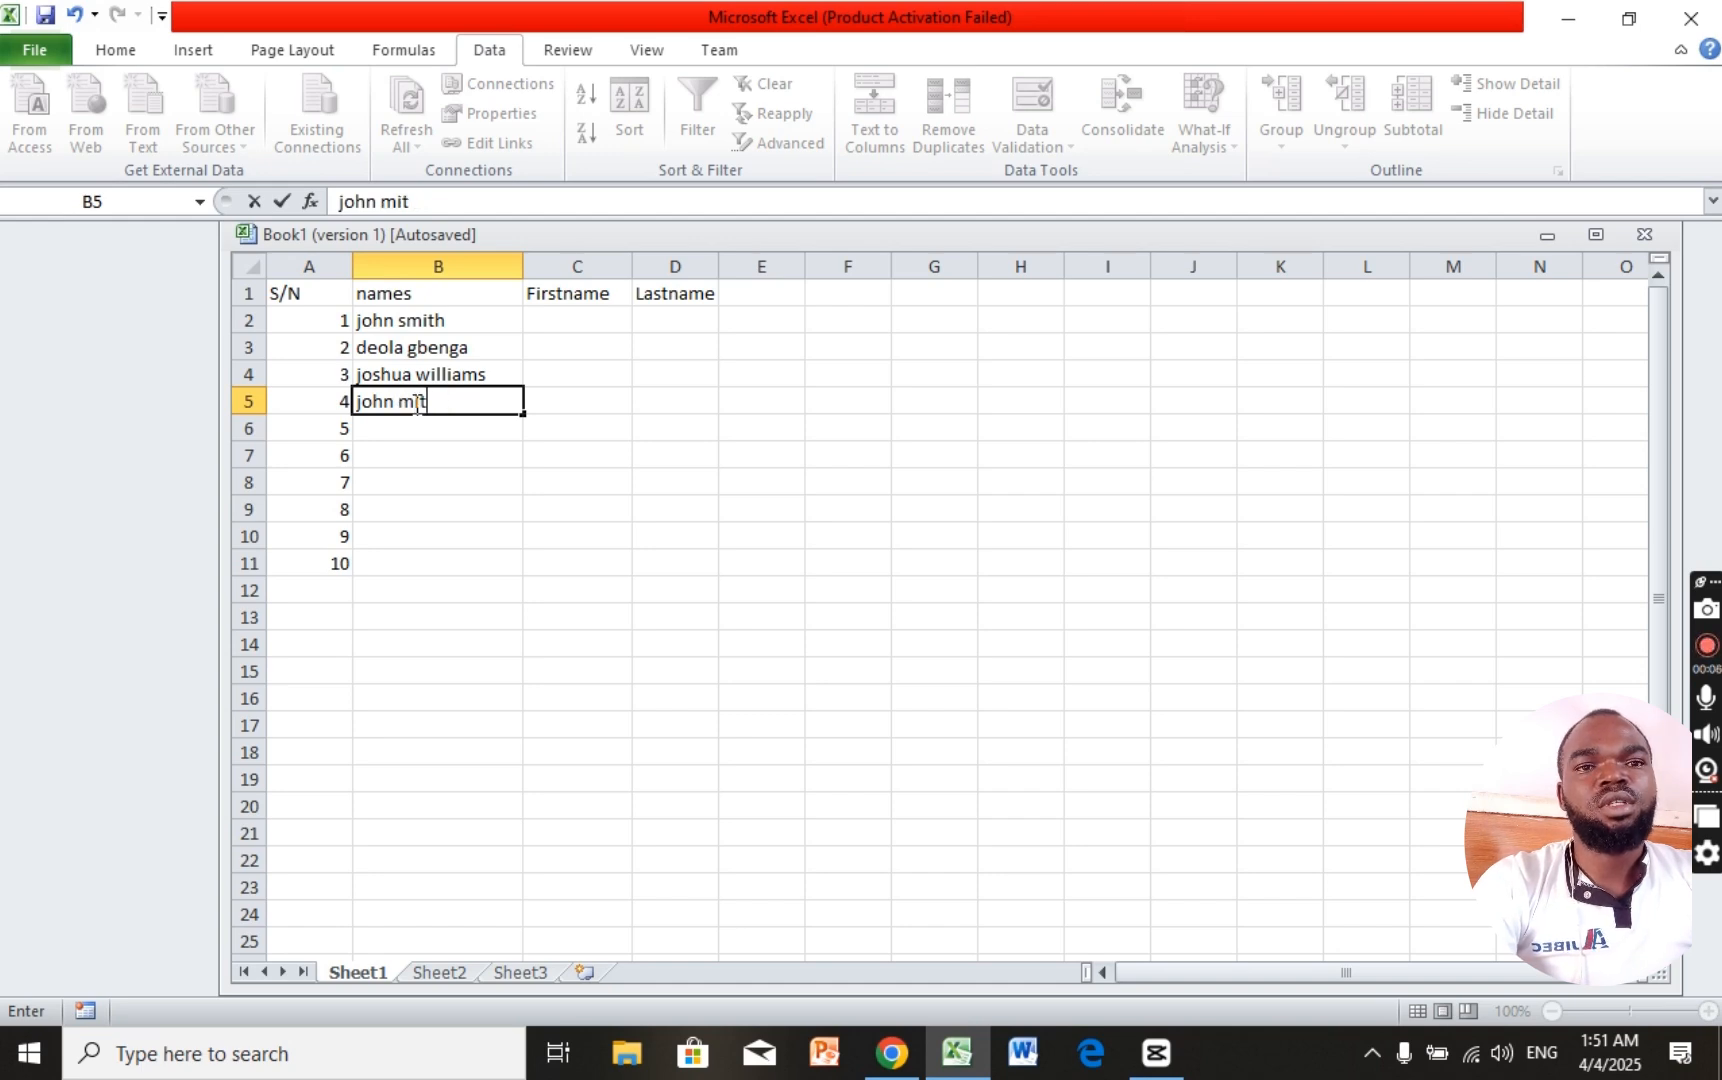
key("BackSpace")
key("BackSpace")
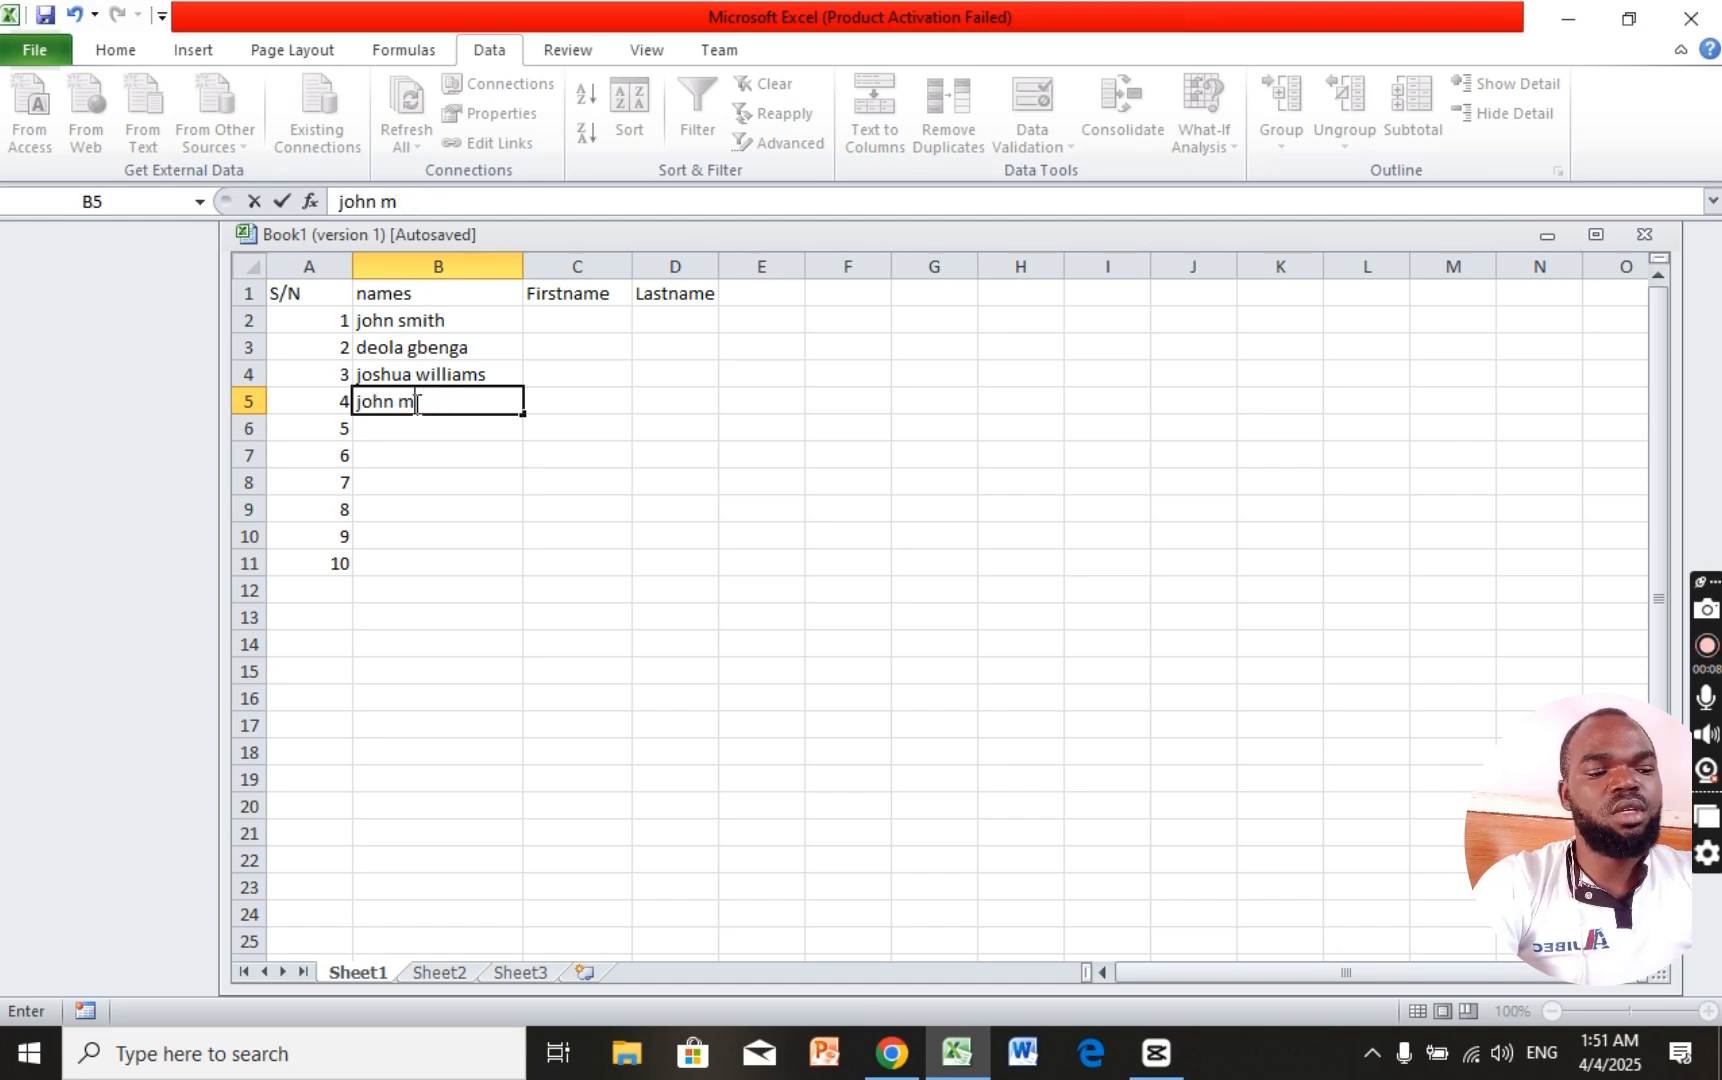
type("yth")
key("Return")
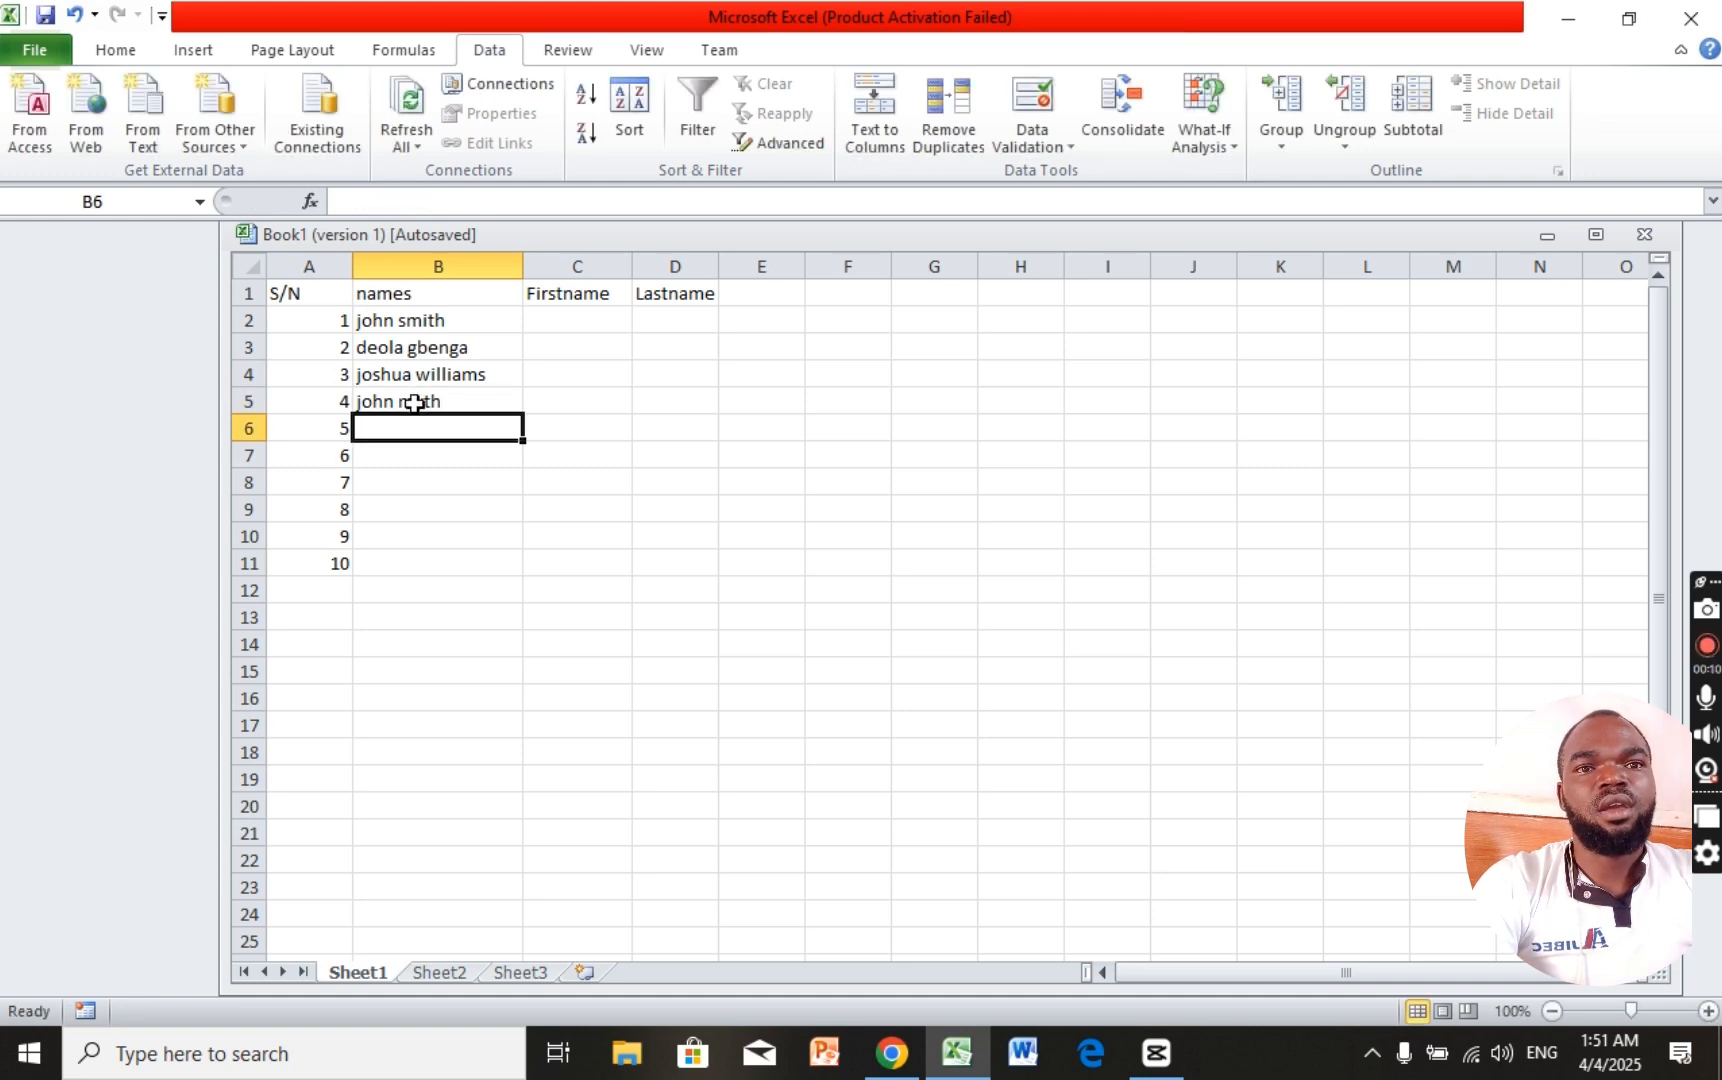
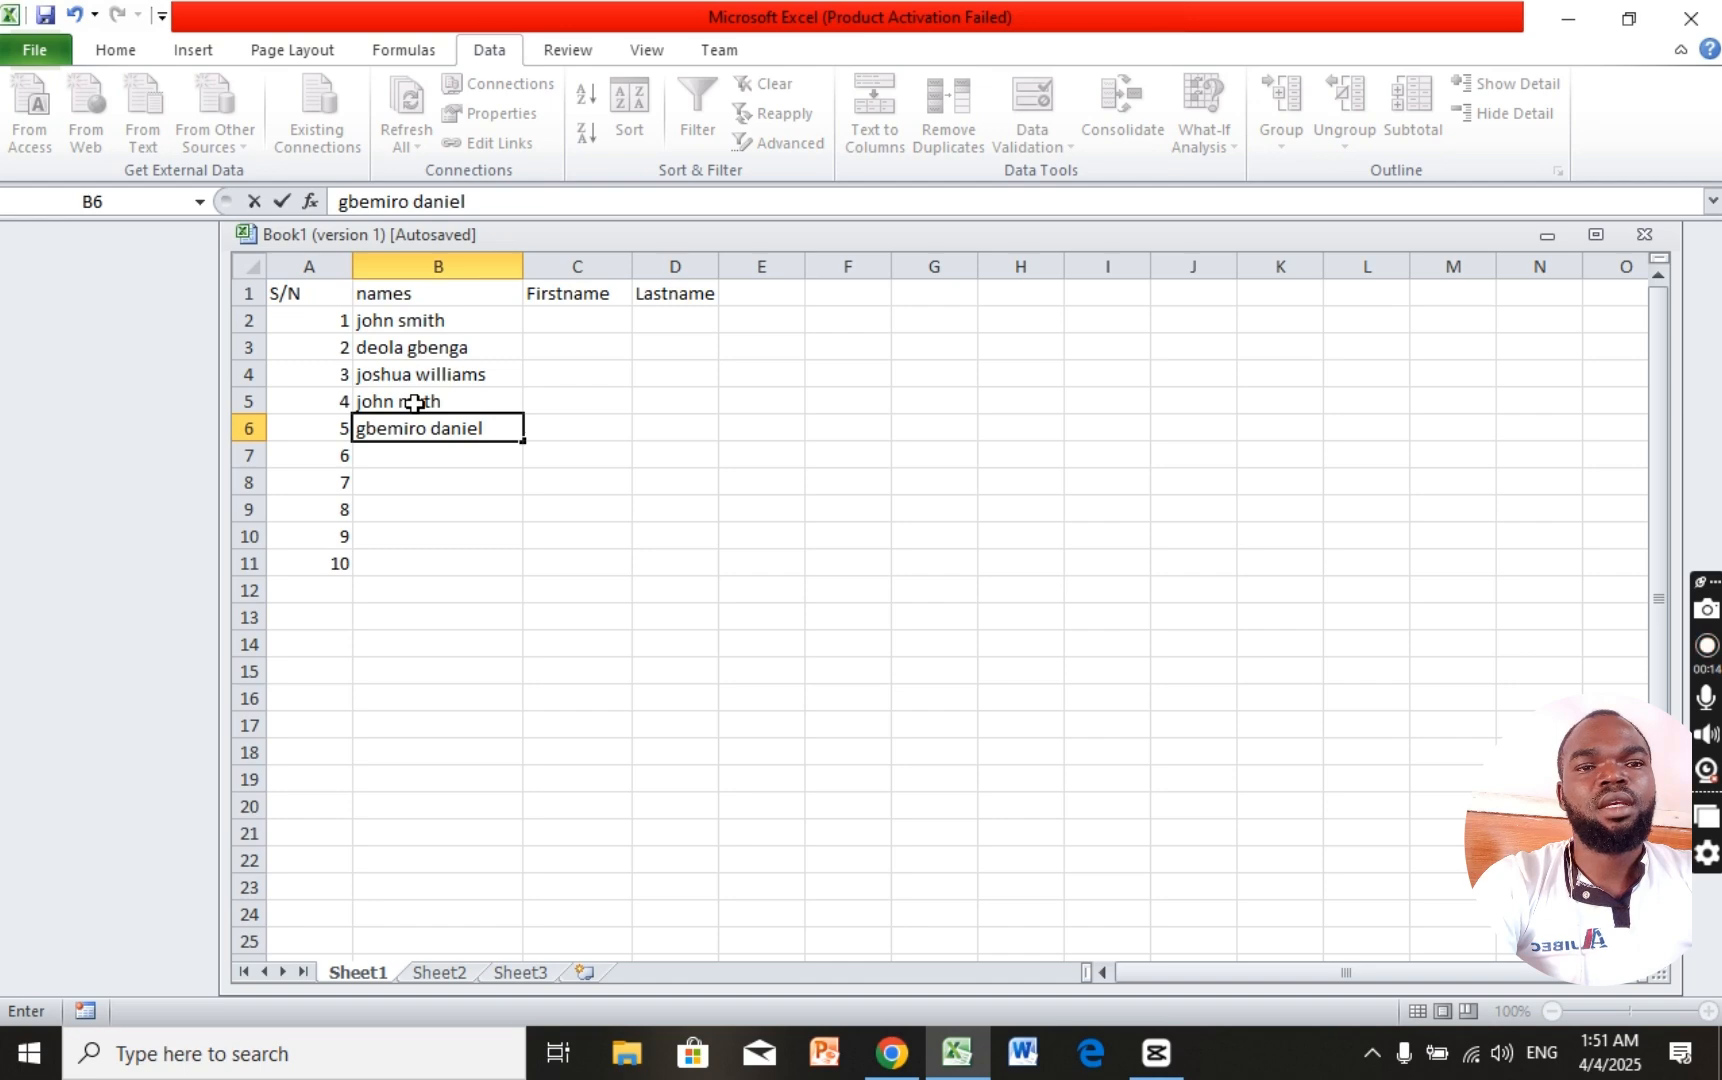
Step: Enter three more two-part full names in cells B6 through B8
key("Return")
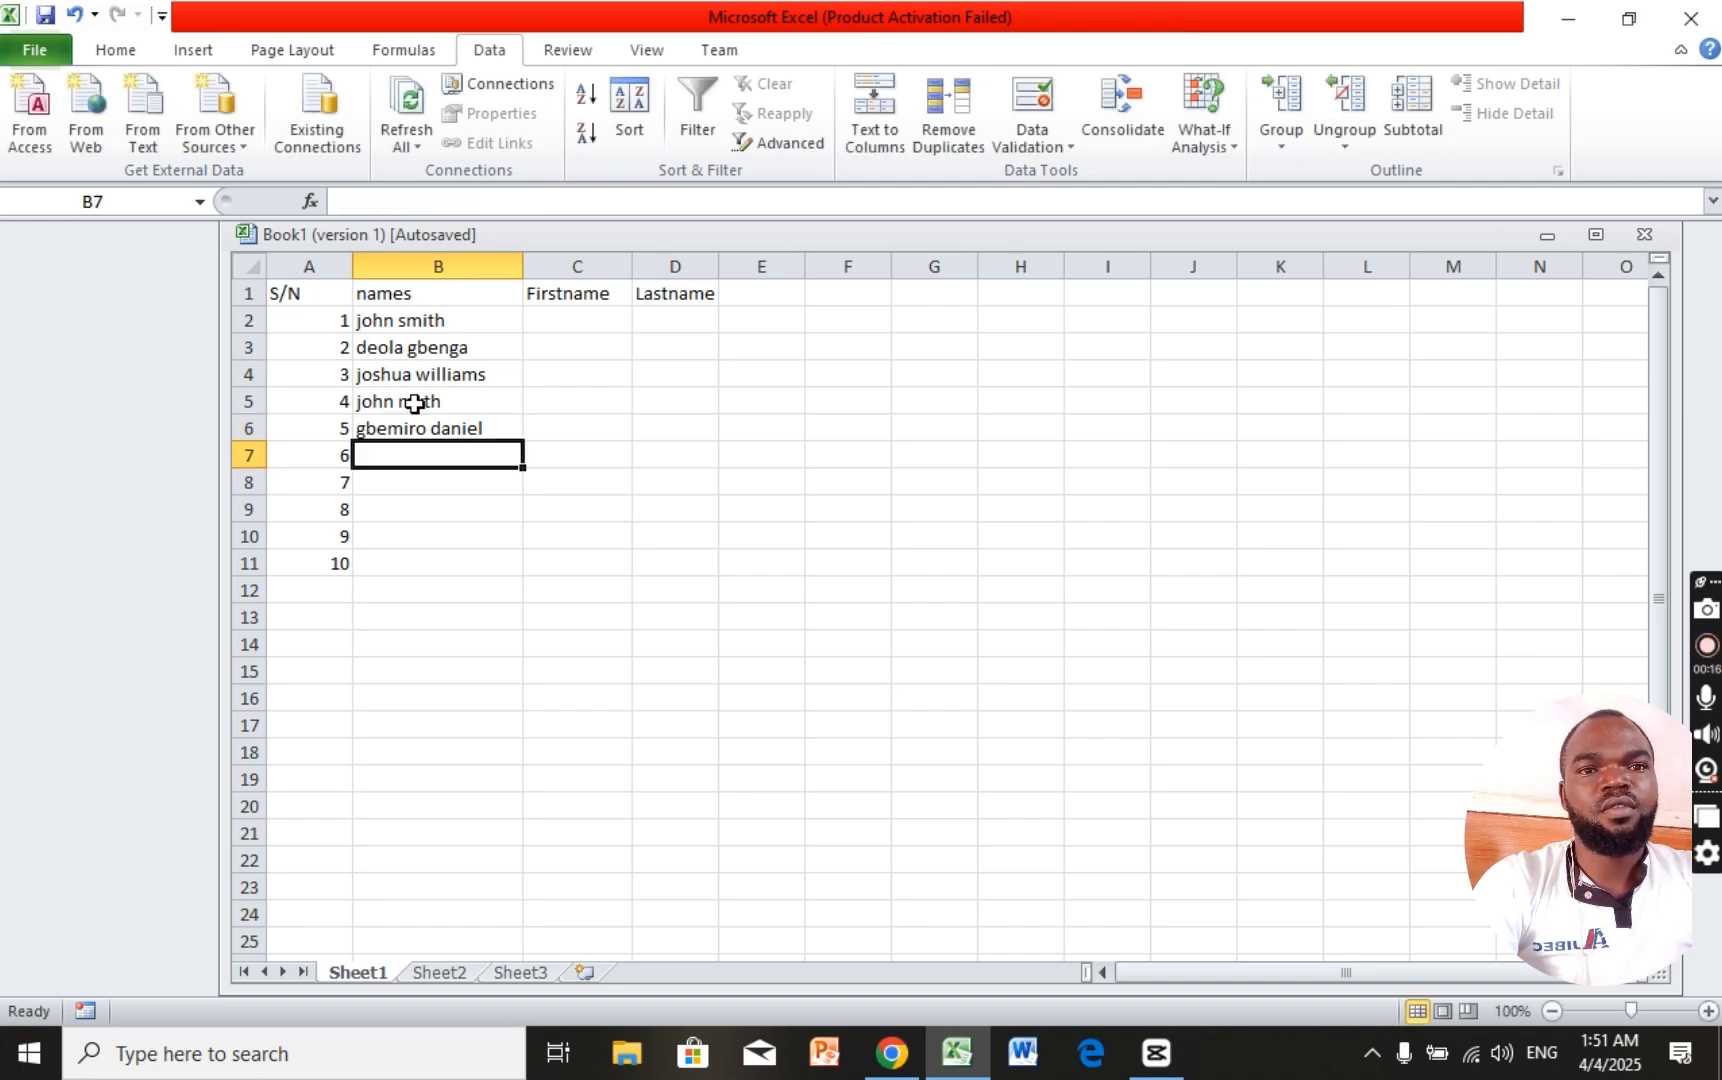
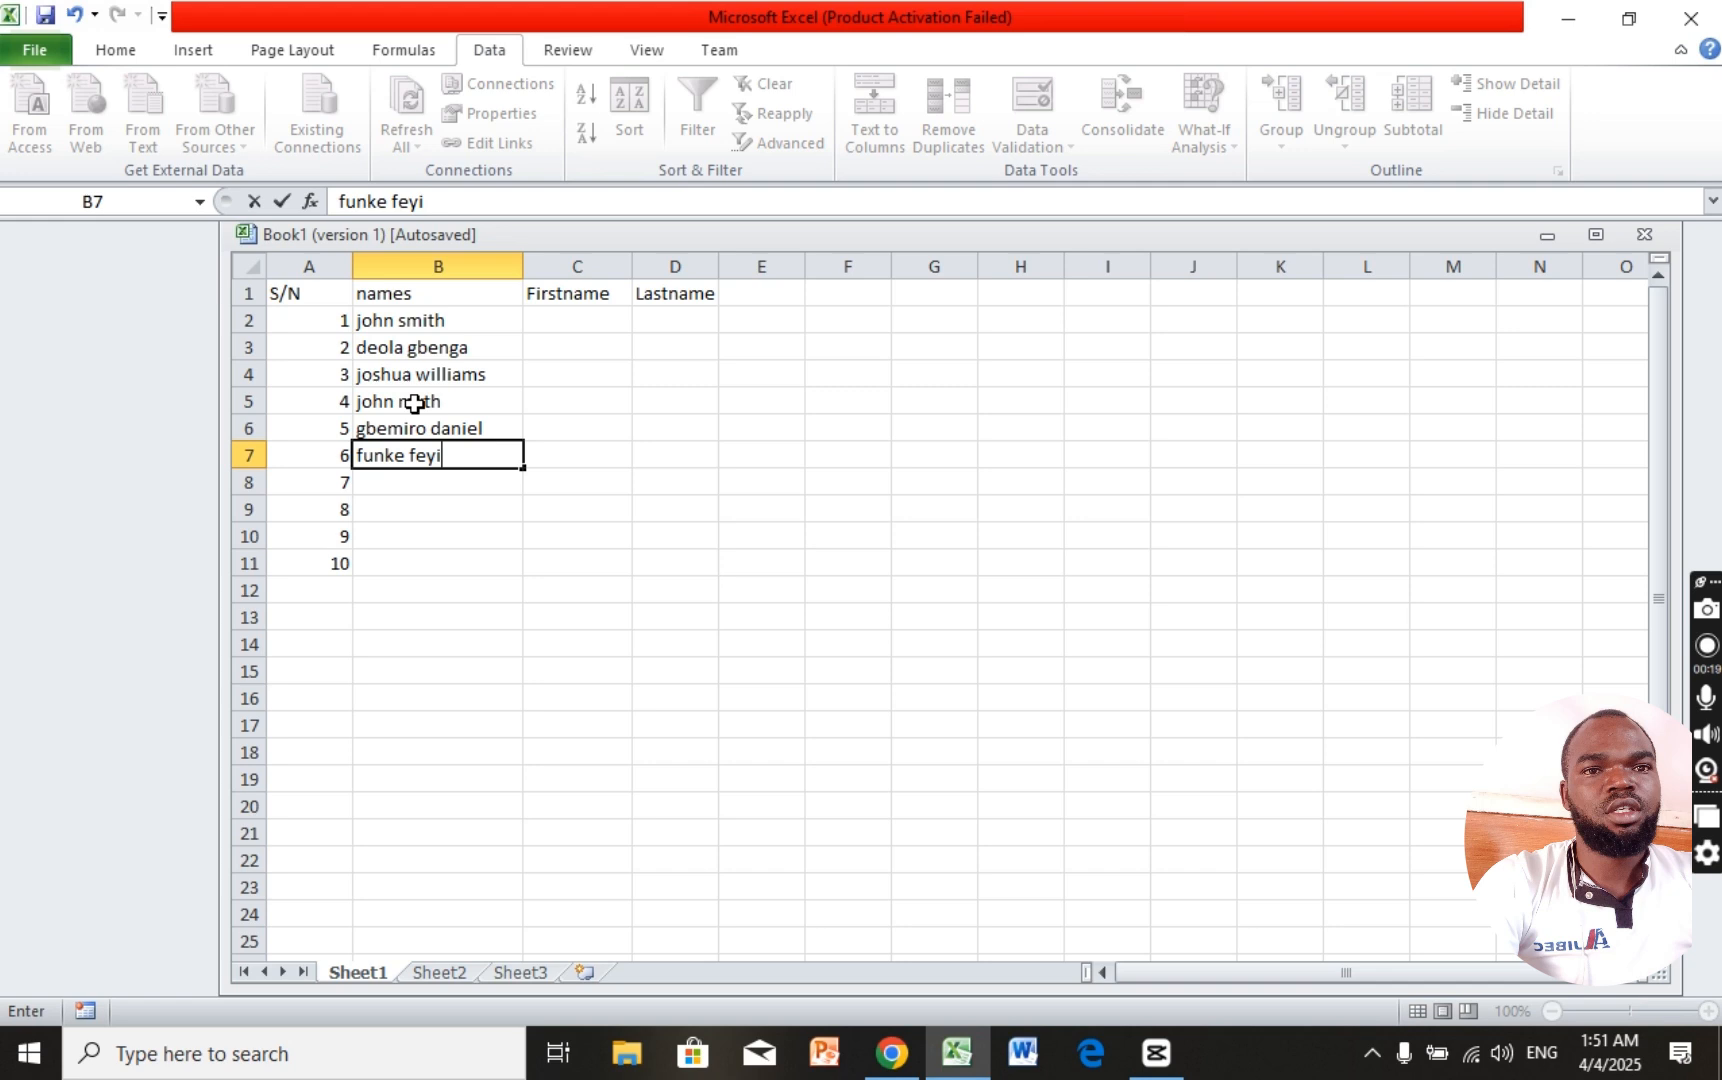
key("Return")
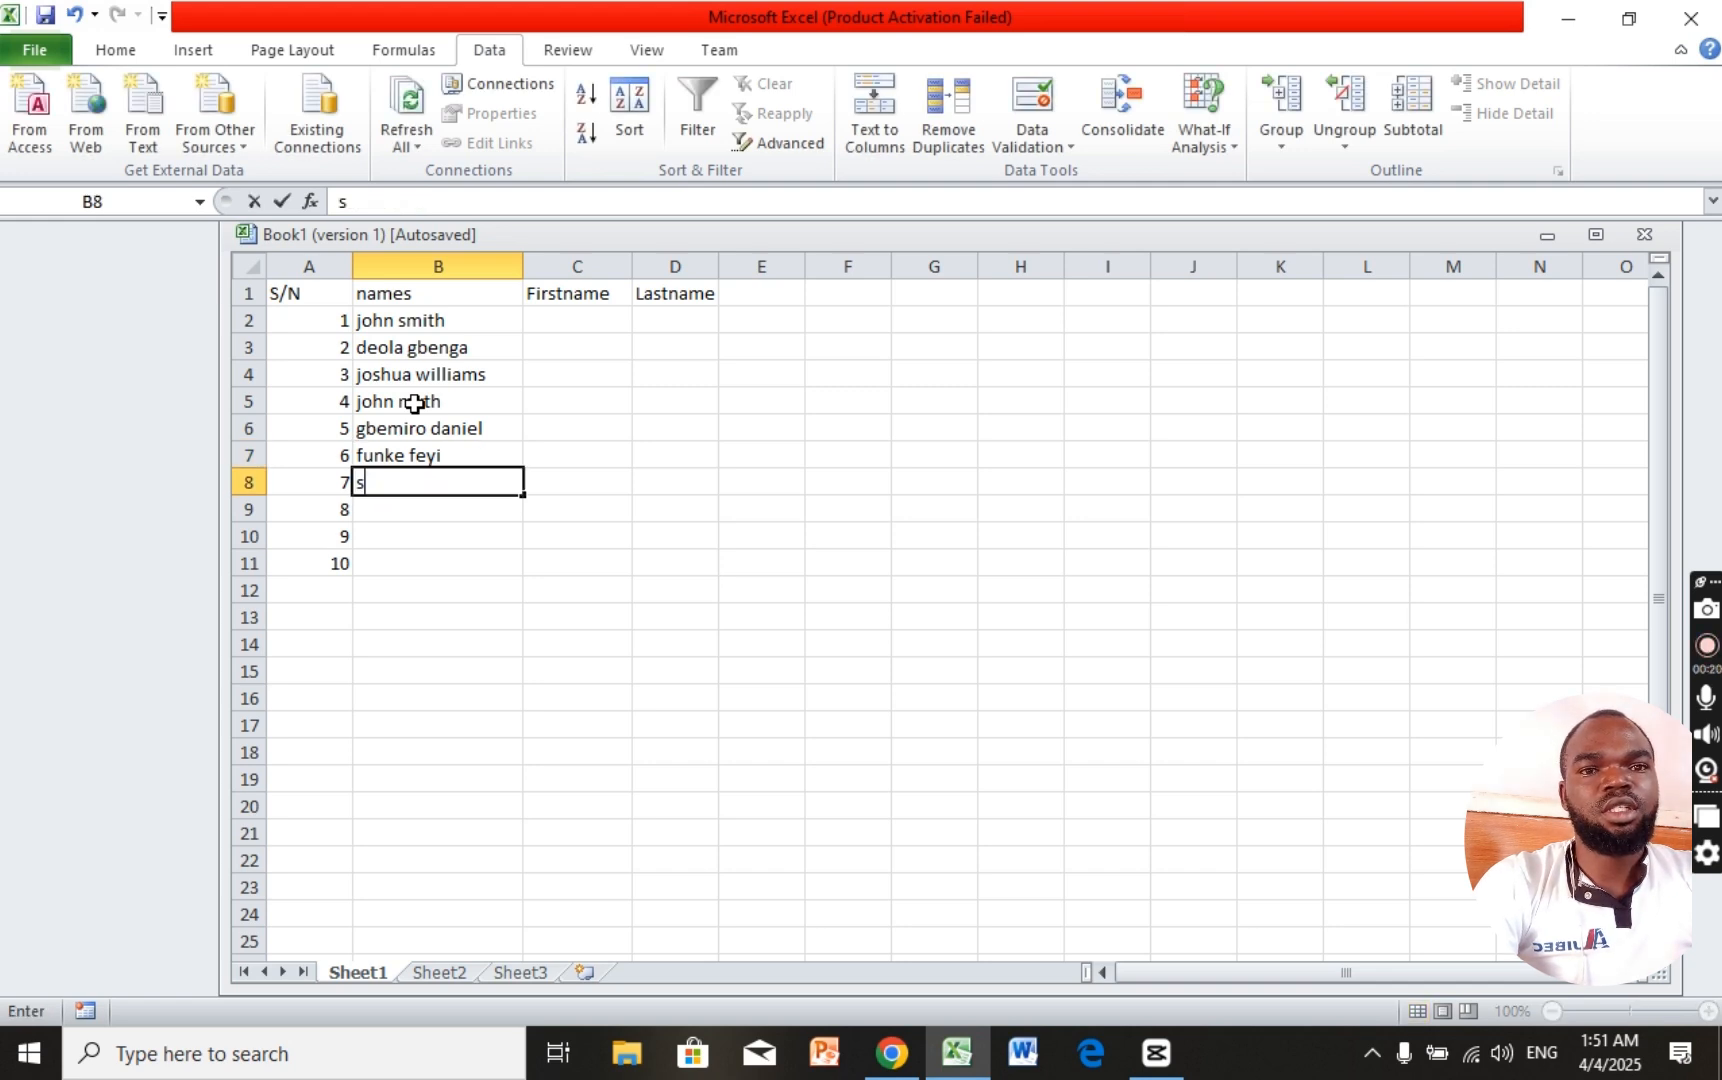
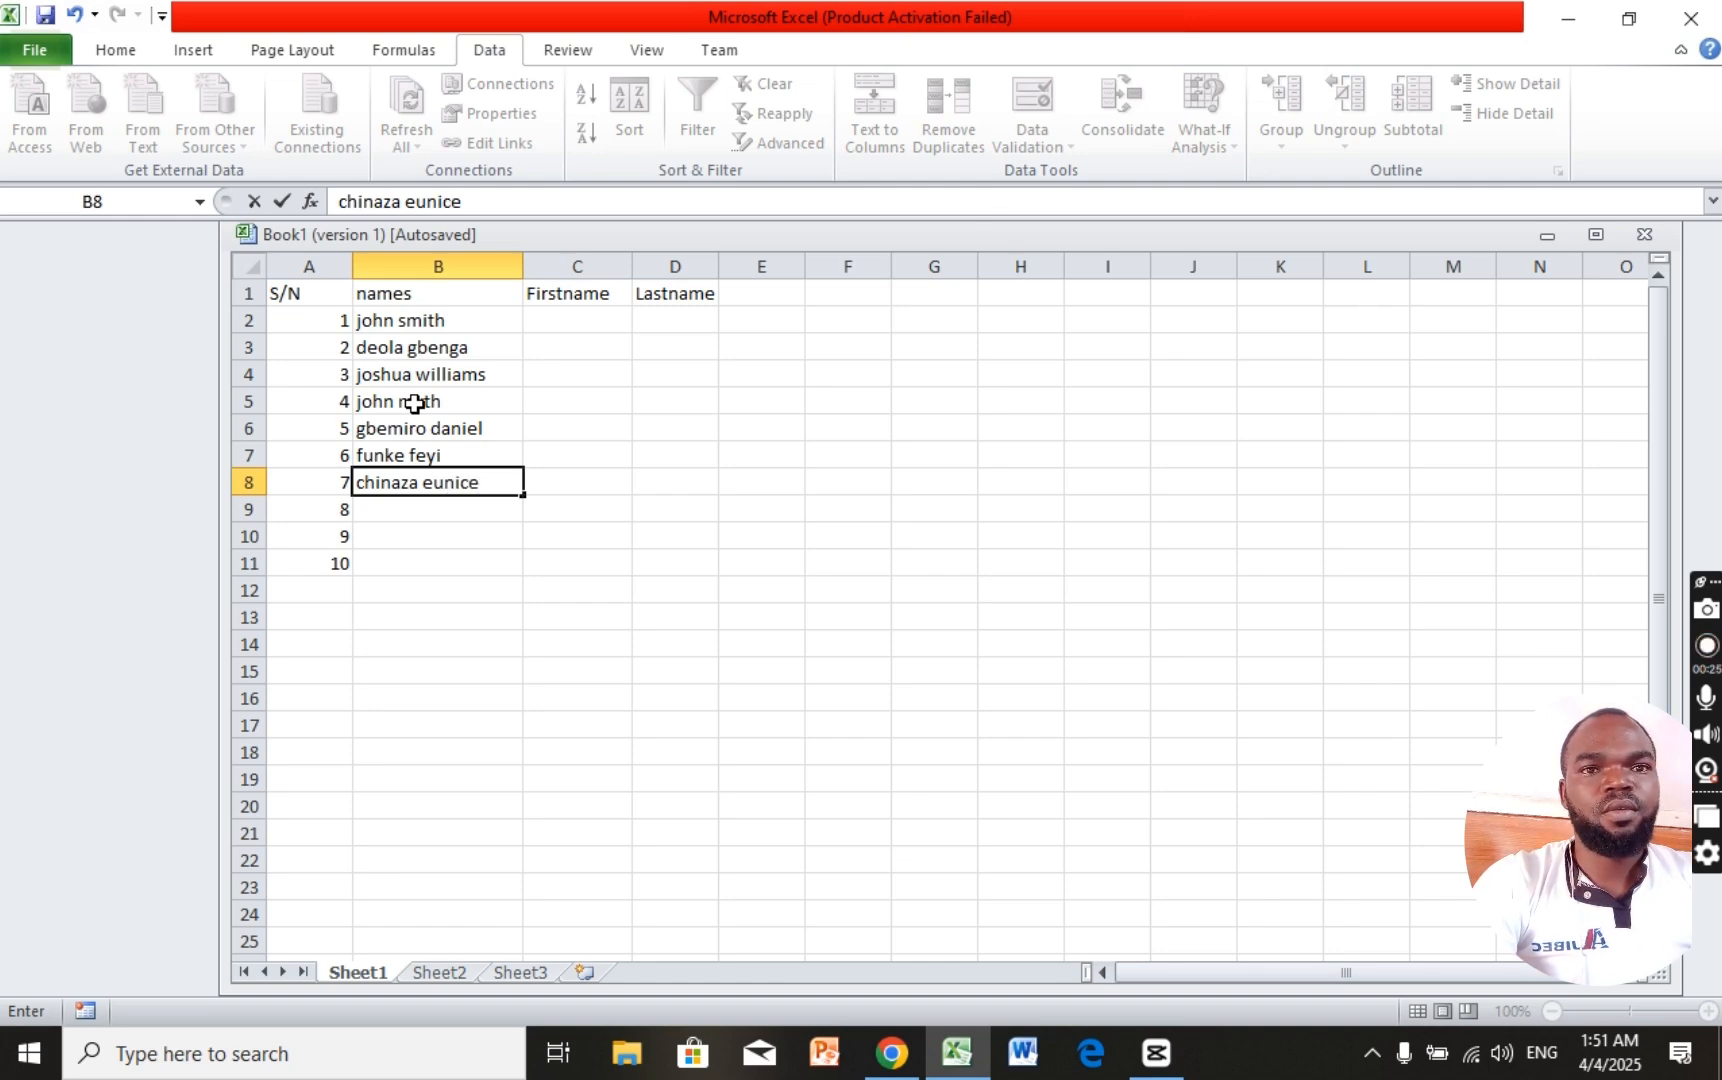
key("Return")
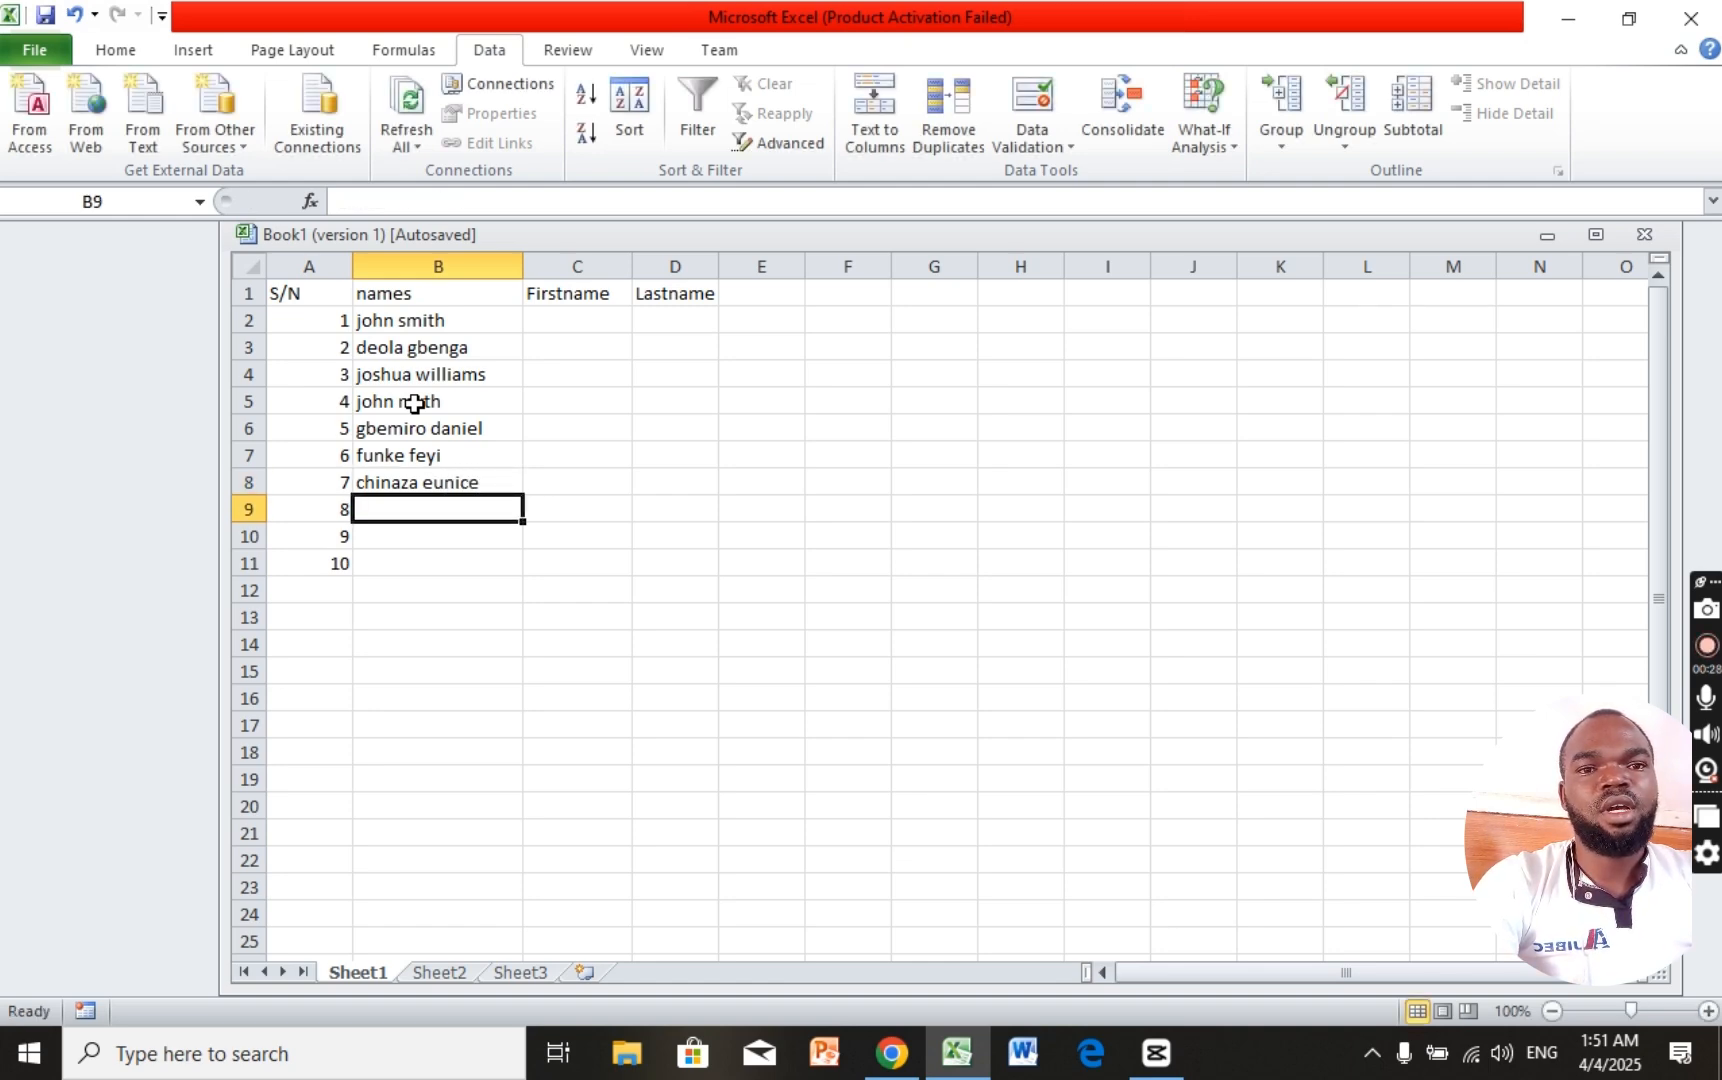
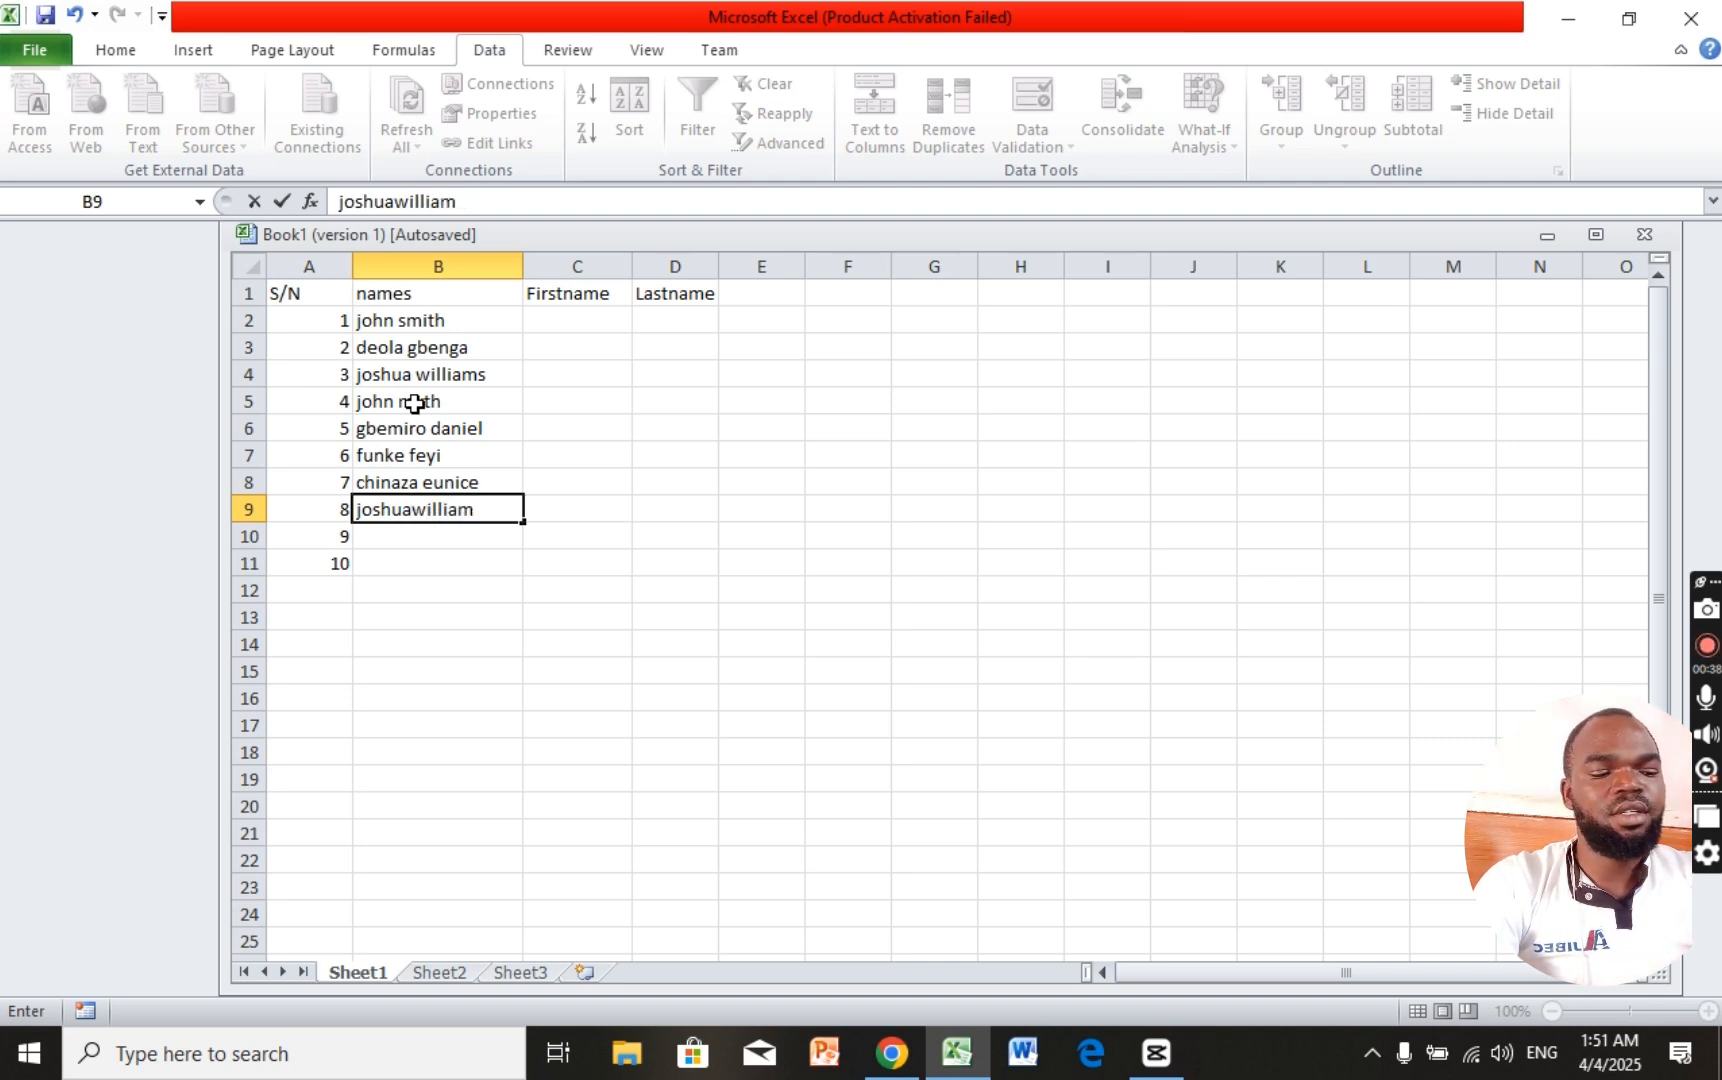
Step: Enter a run-together full name in B9 and another full name in B11
key("Left")
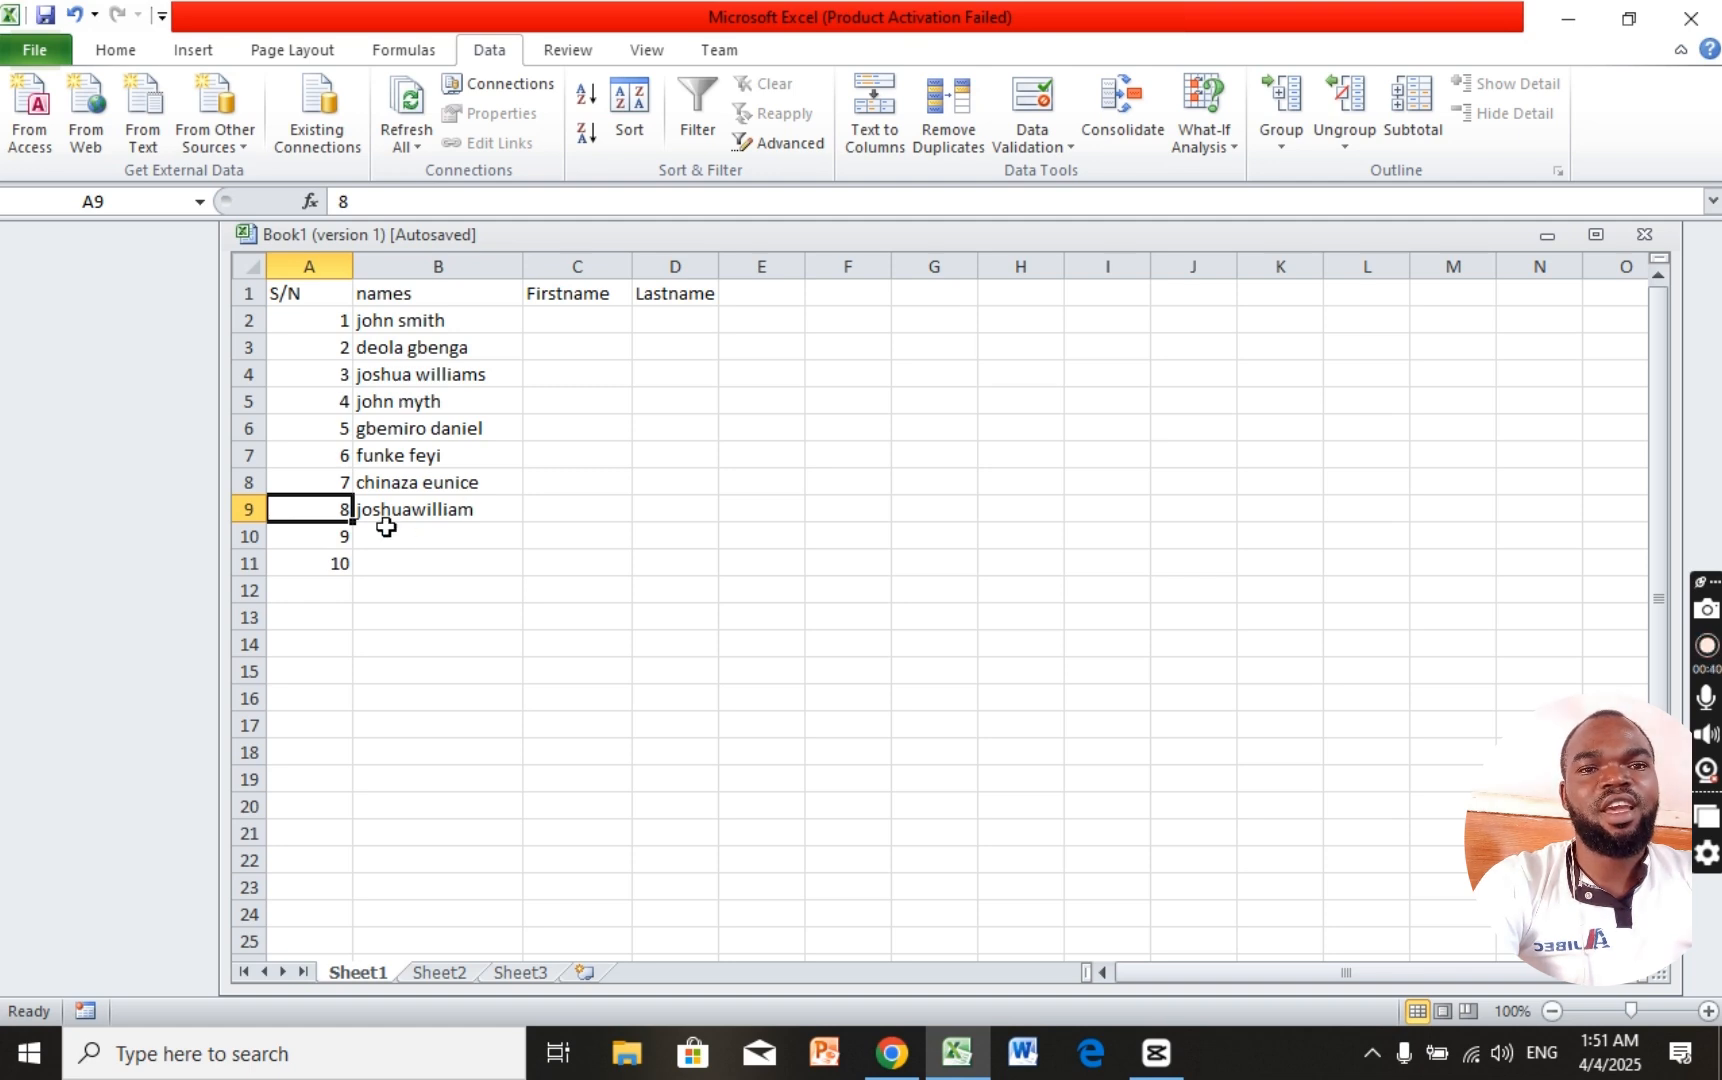
left_click(408, 509)
left_click(402, 564)
type("elon m")
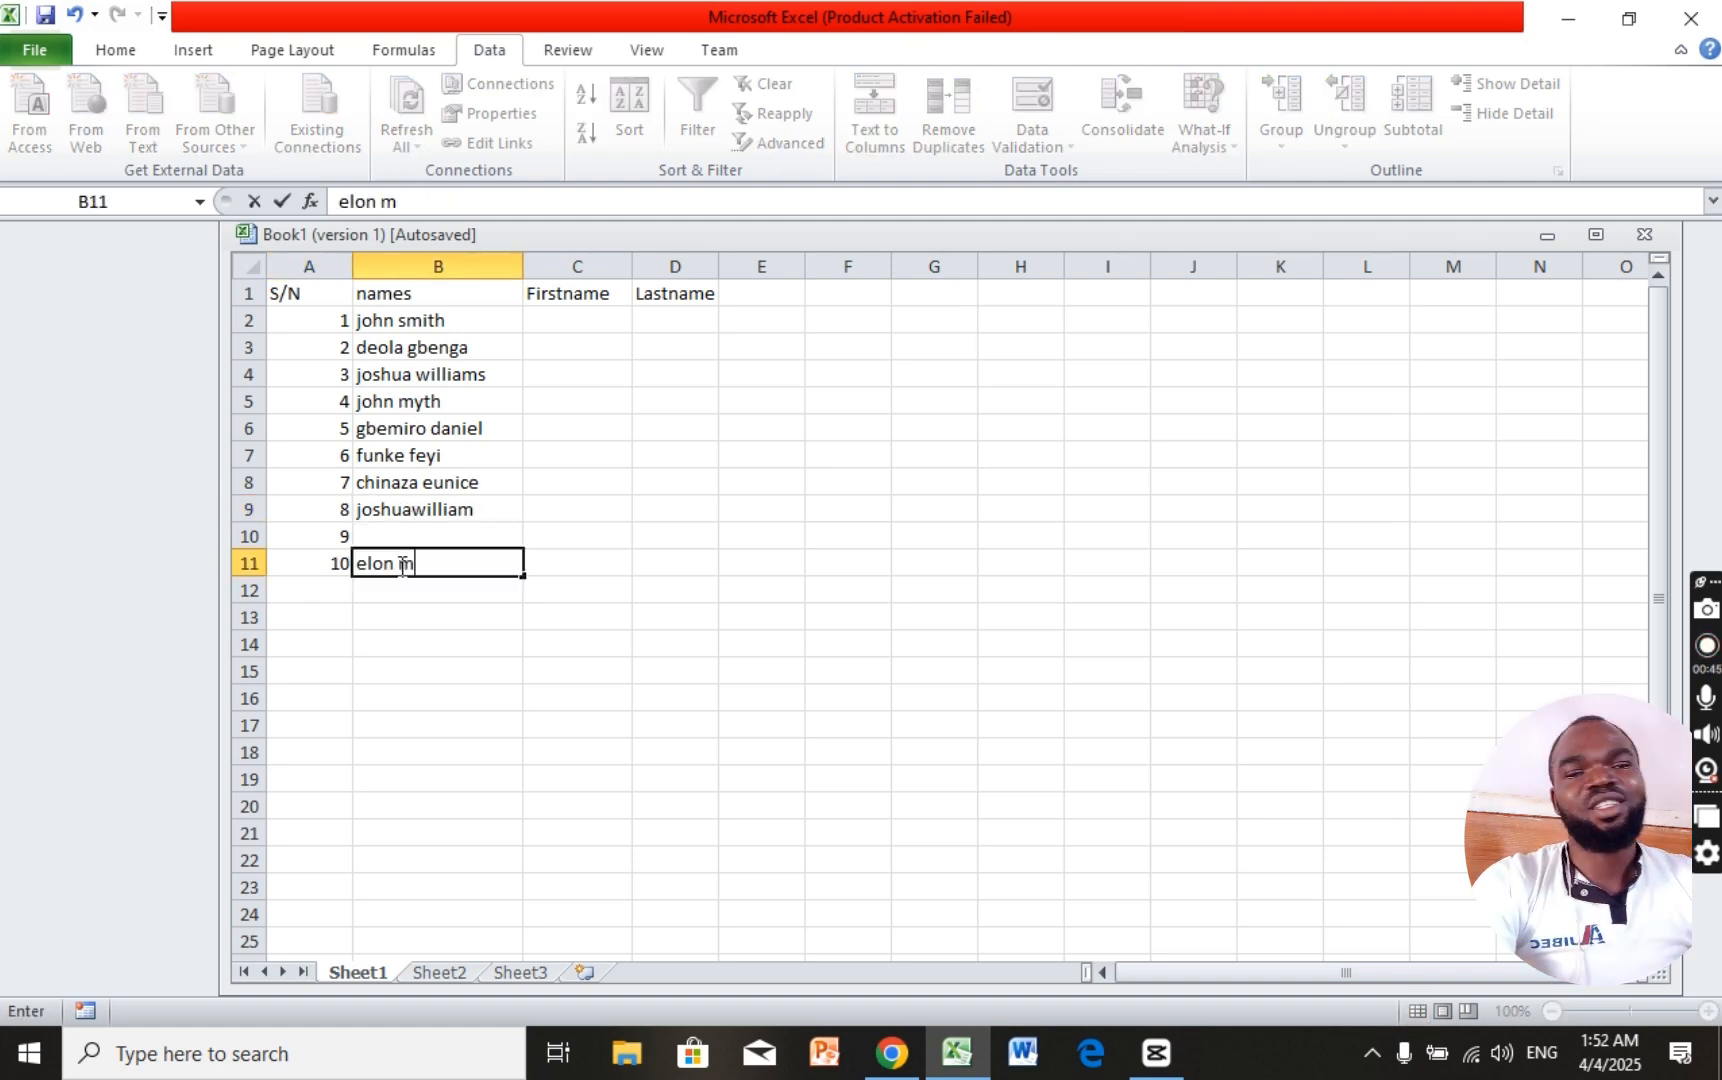
type("usk")
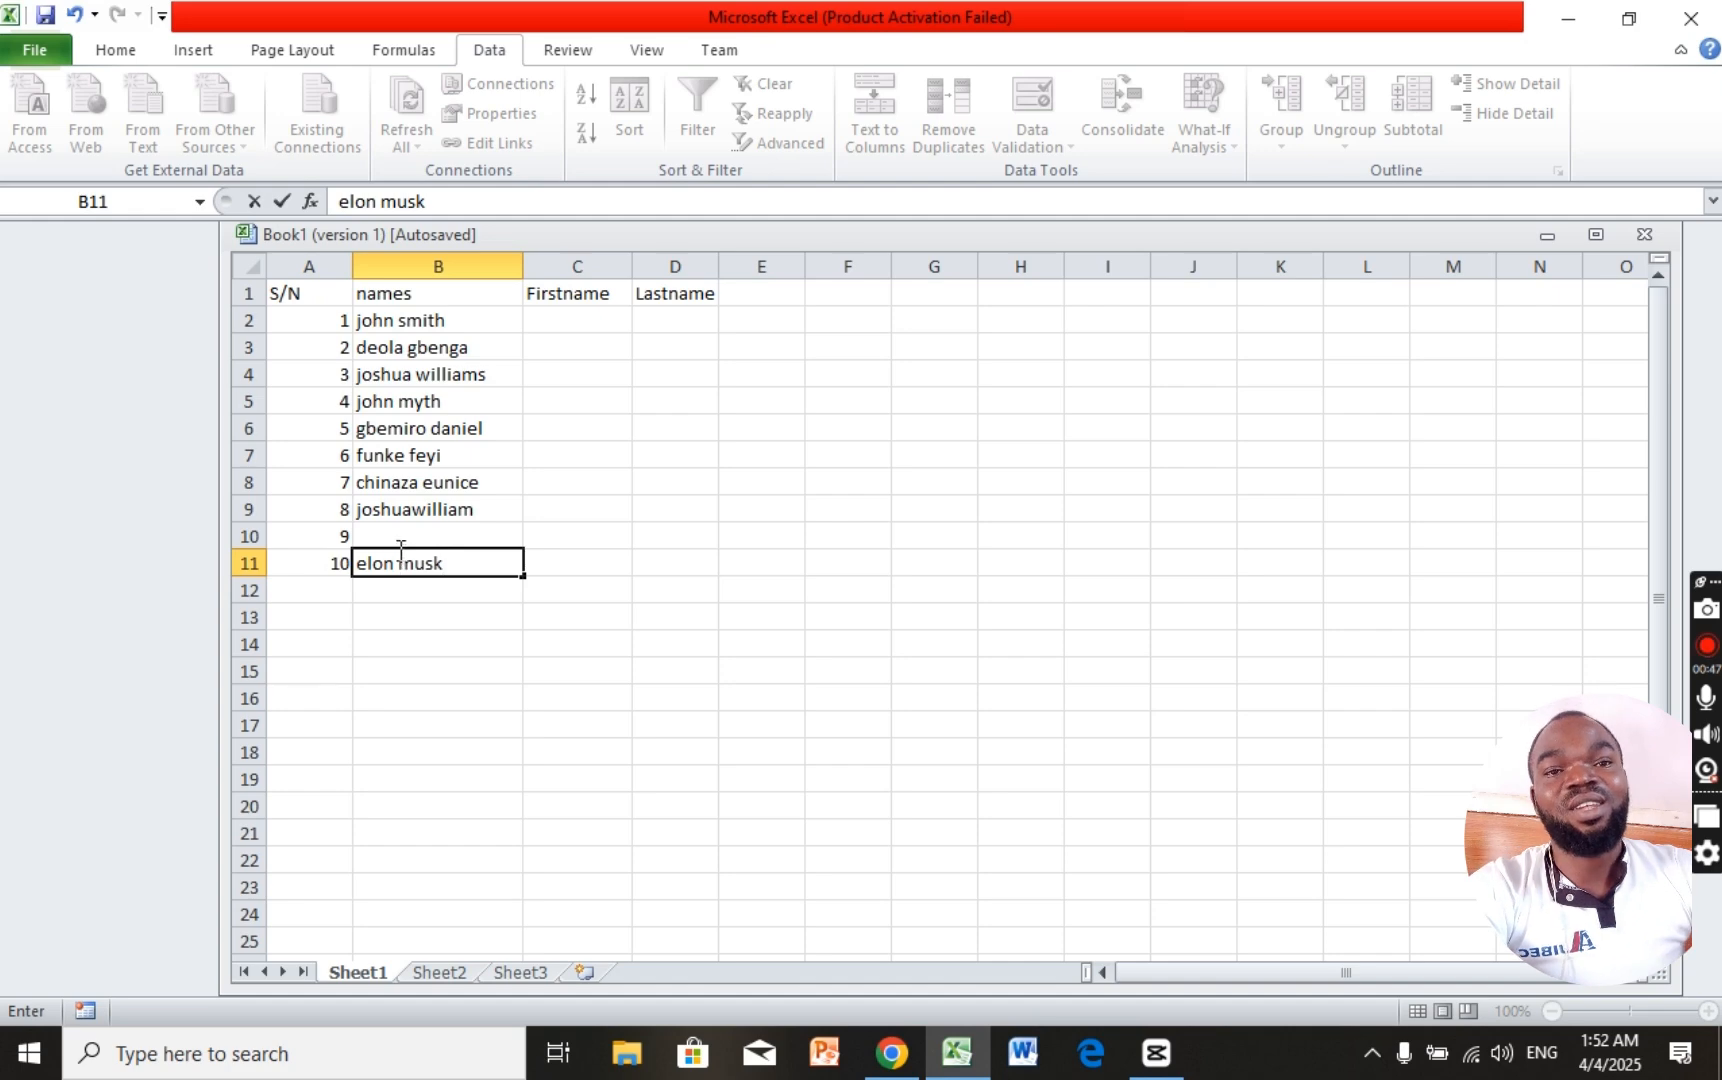
left_click(405, 509)
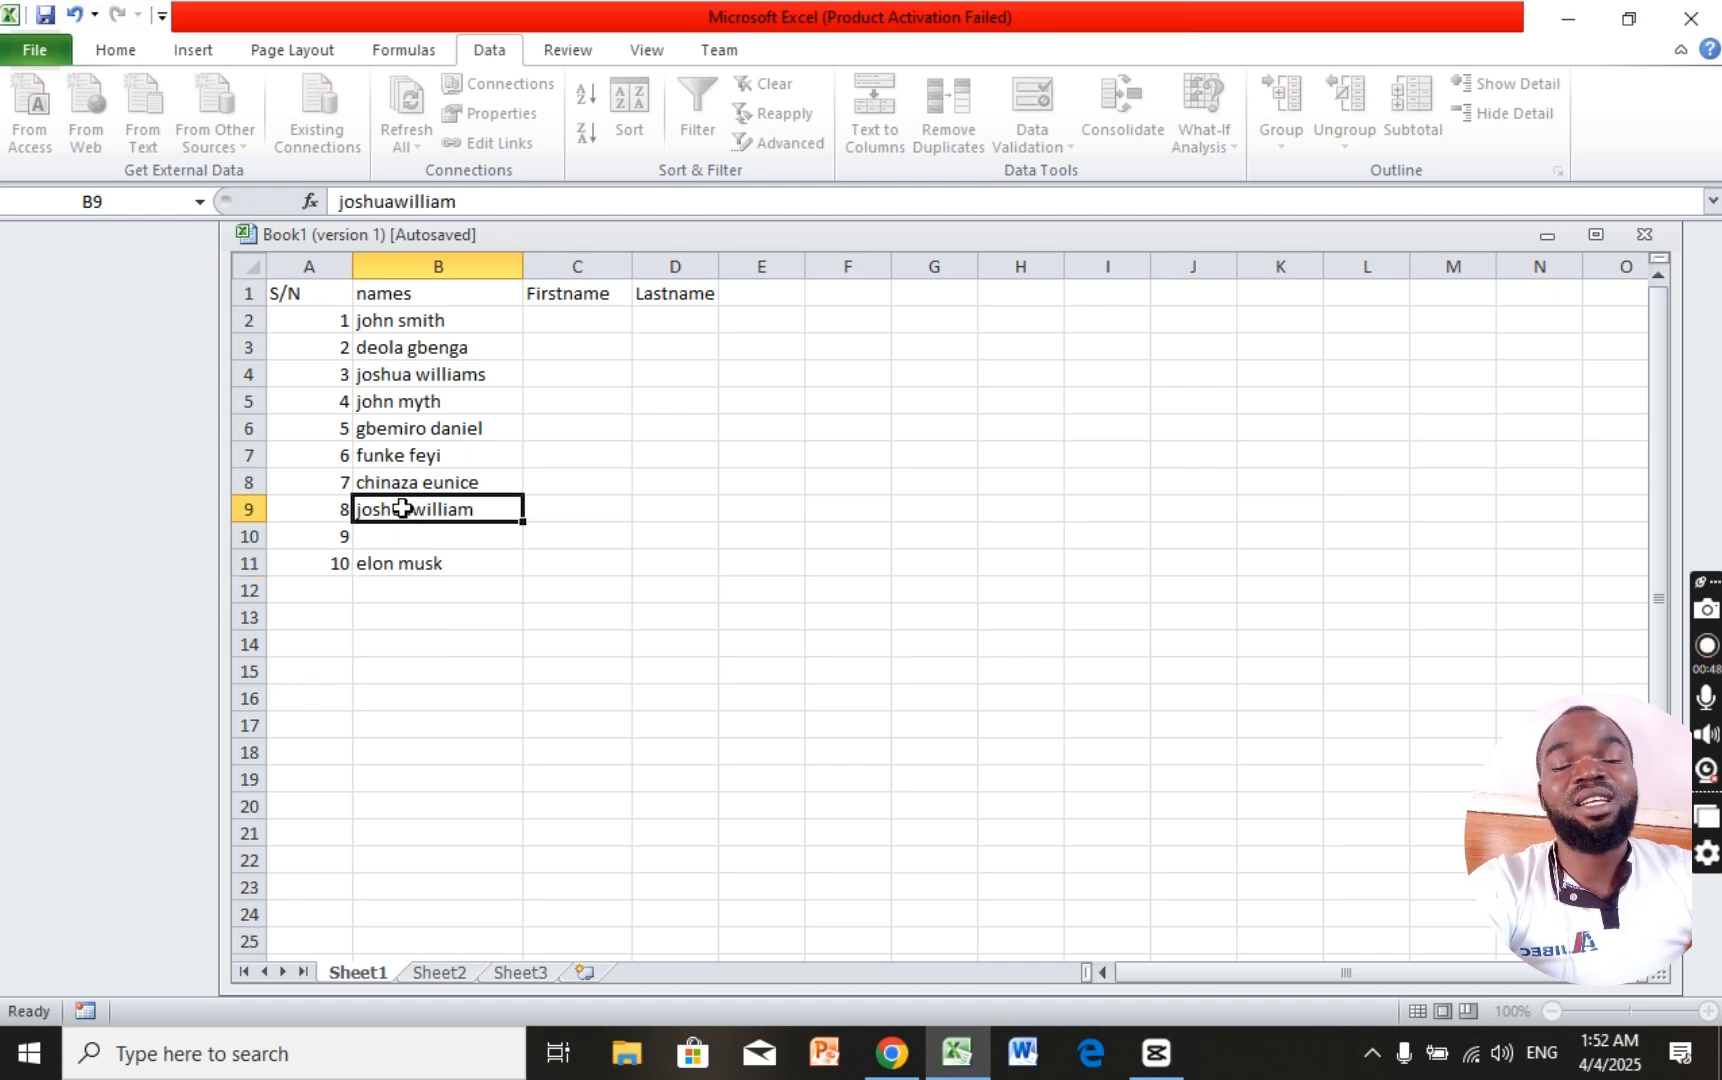
Step: Add the missing space to B9's name and enter a new full name in B10
left_click(405, 201)
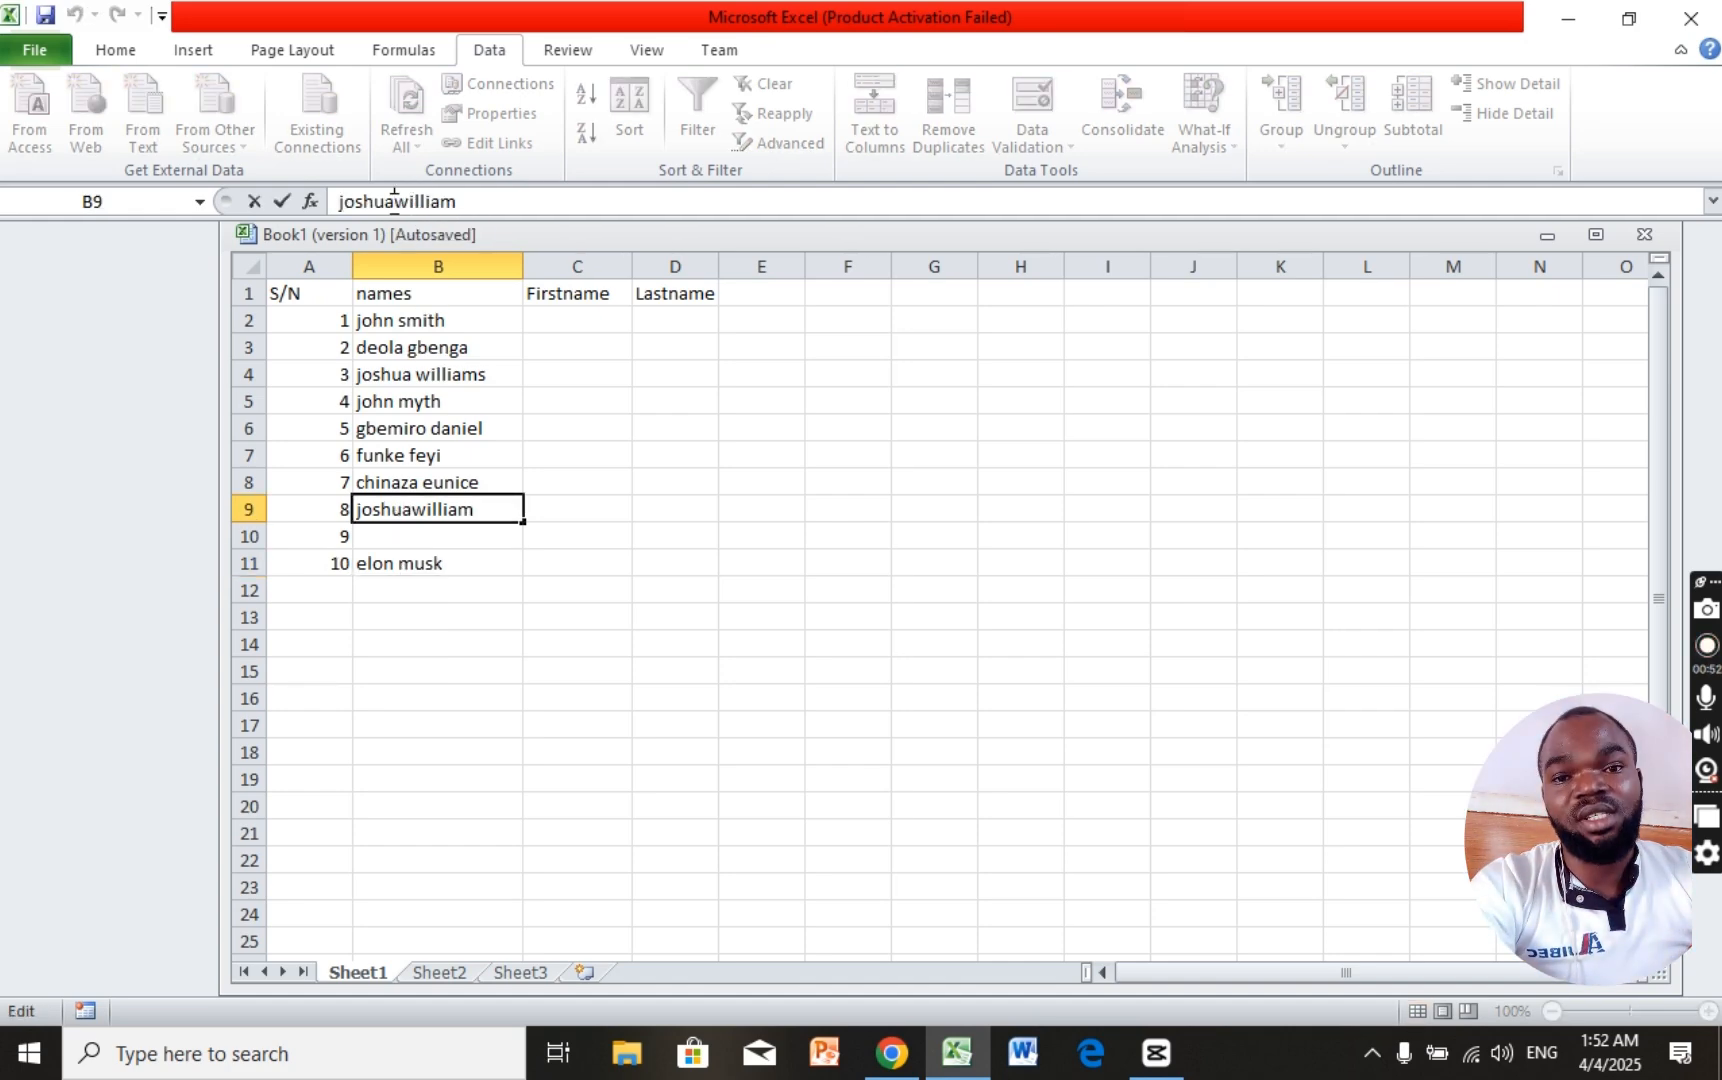
left_click(398, 541)
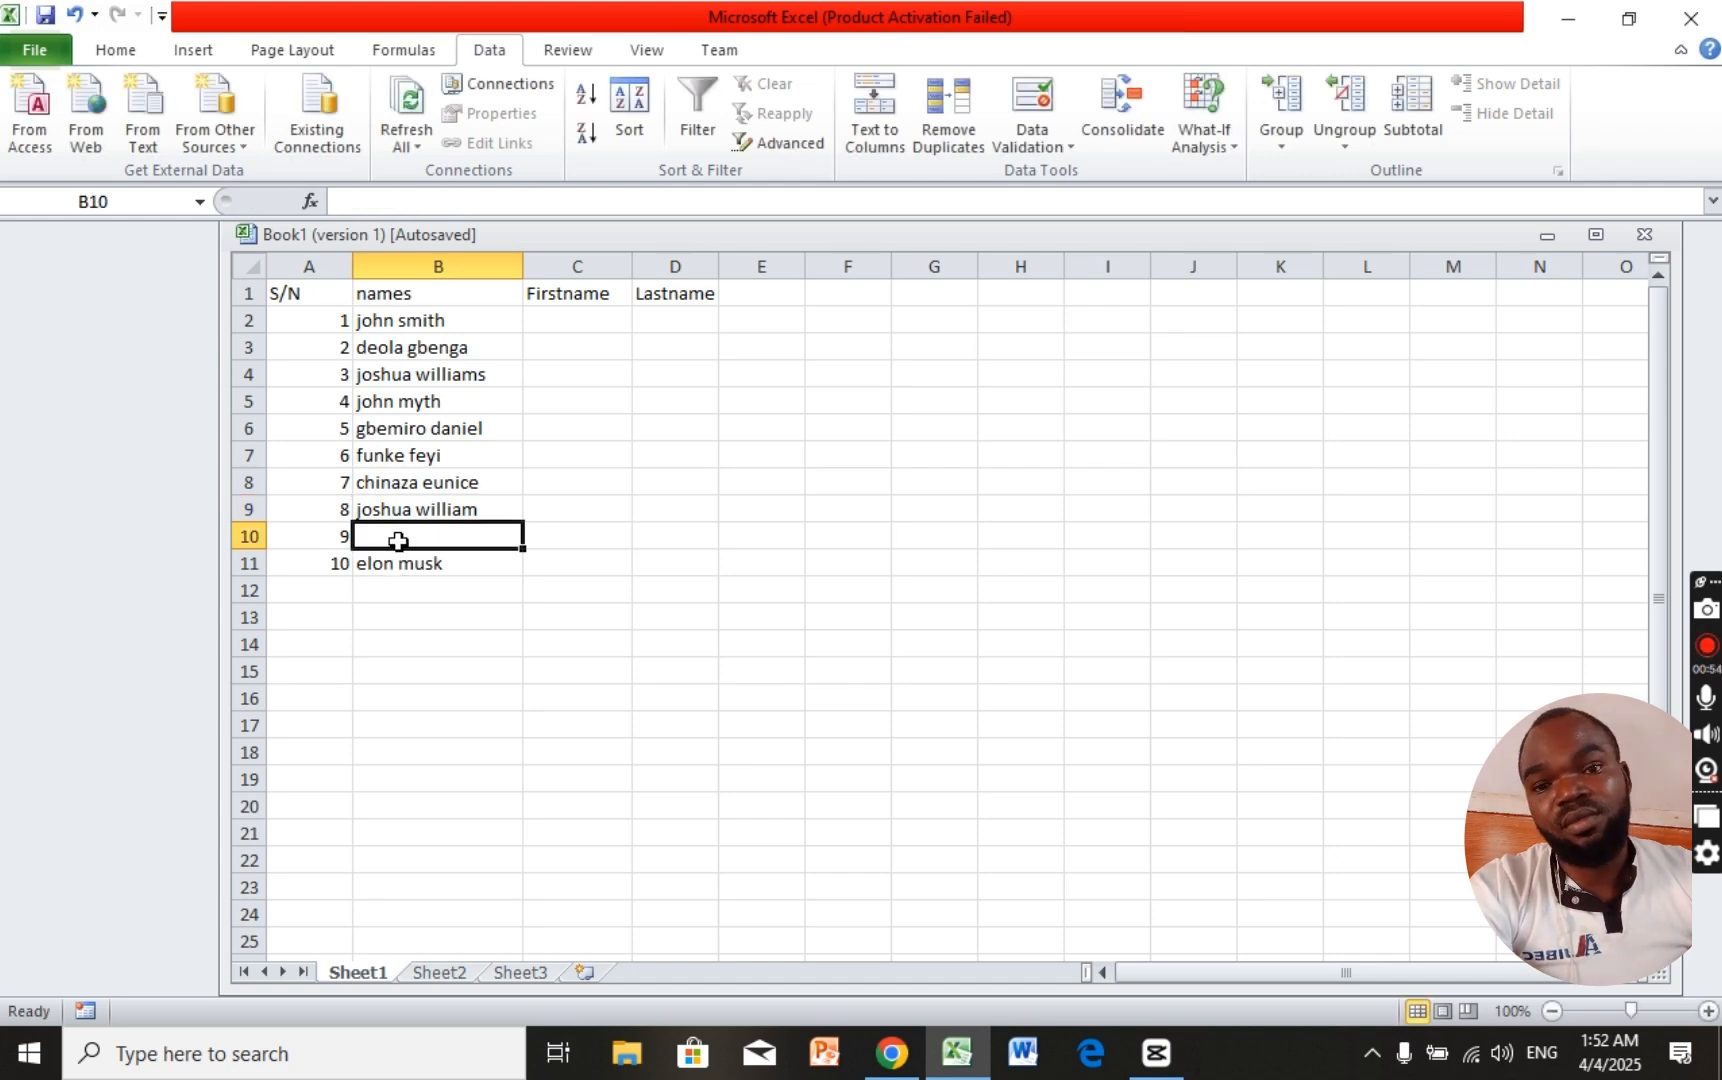
type("gb")
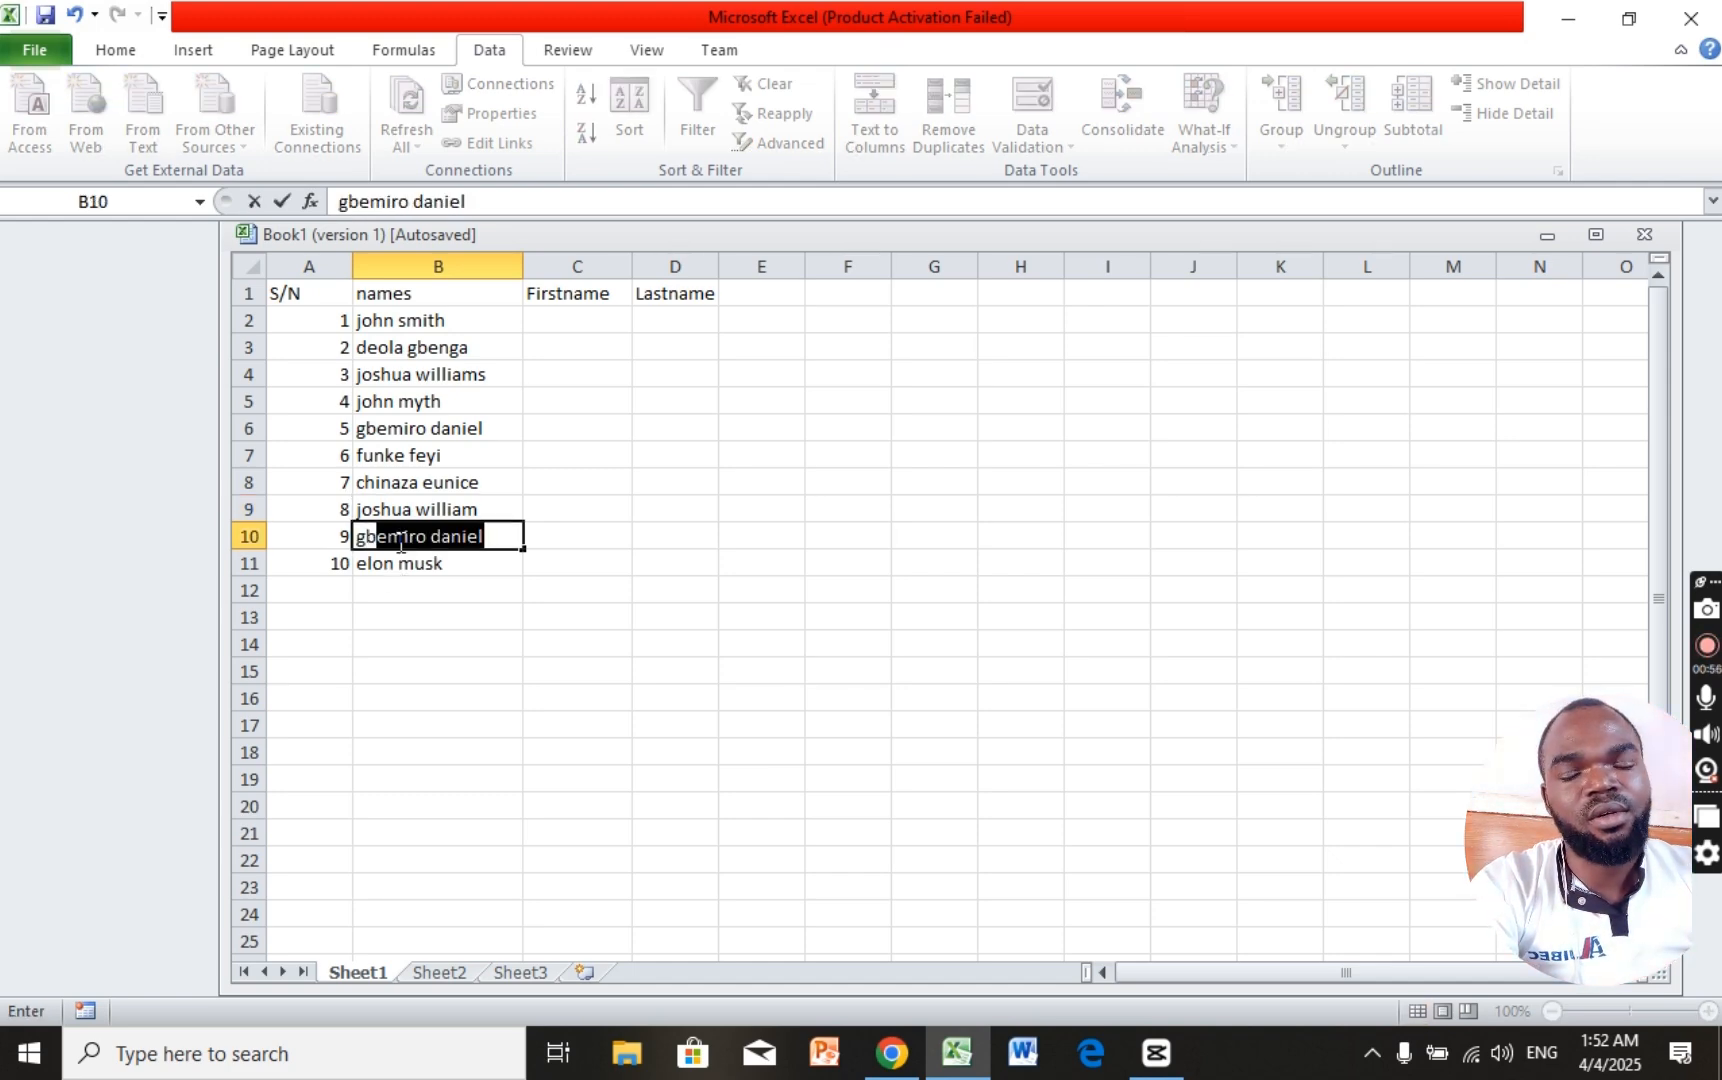
key("BackSpace")
key("BackSpace")
key("BackSpace")
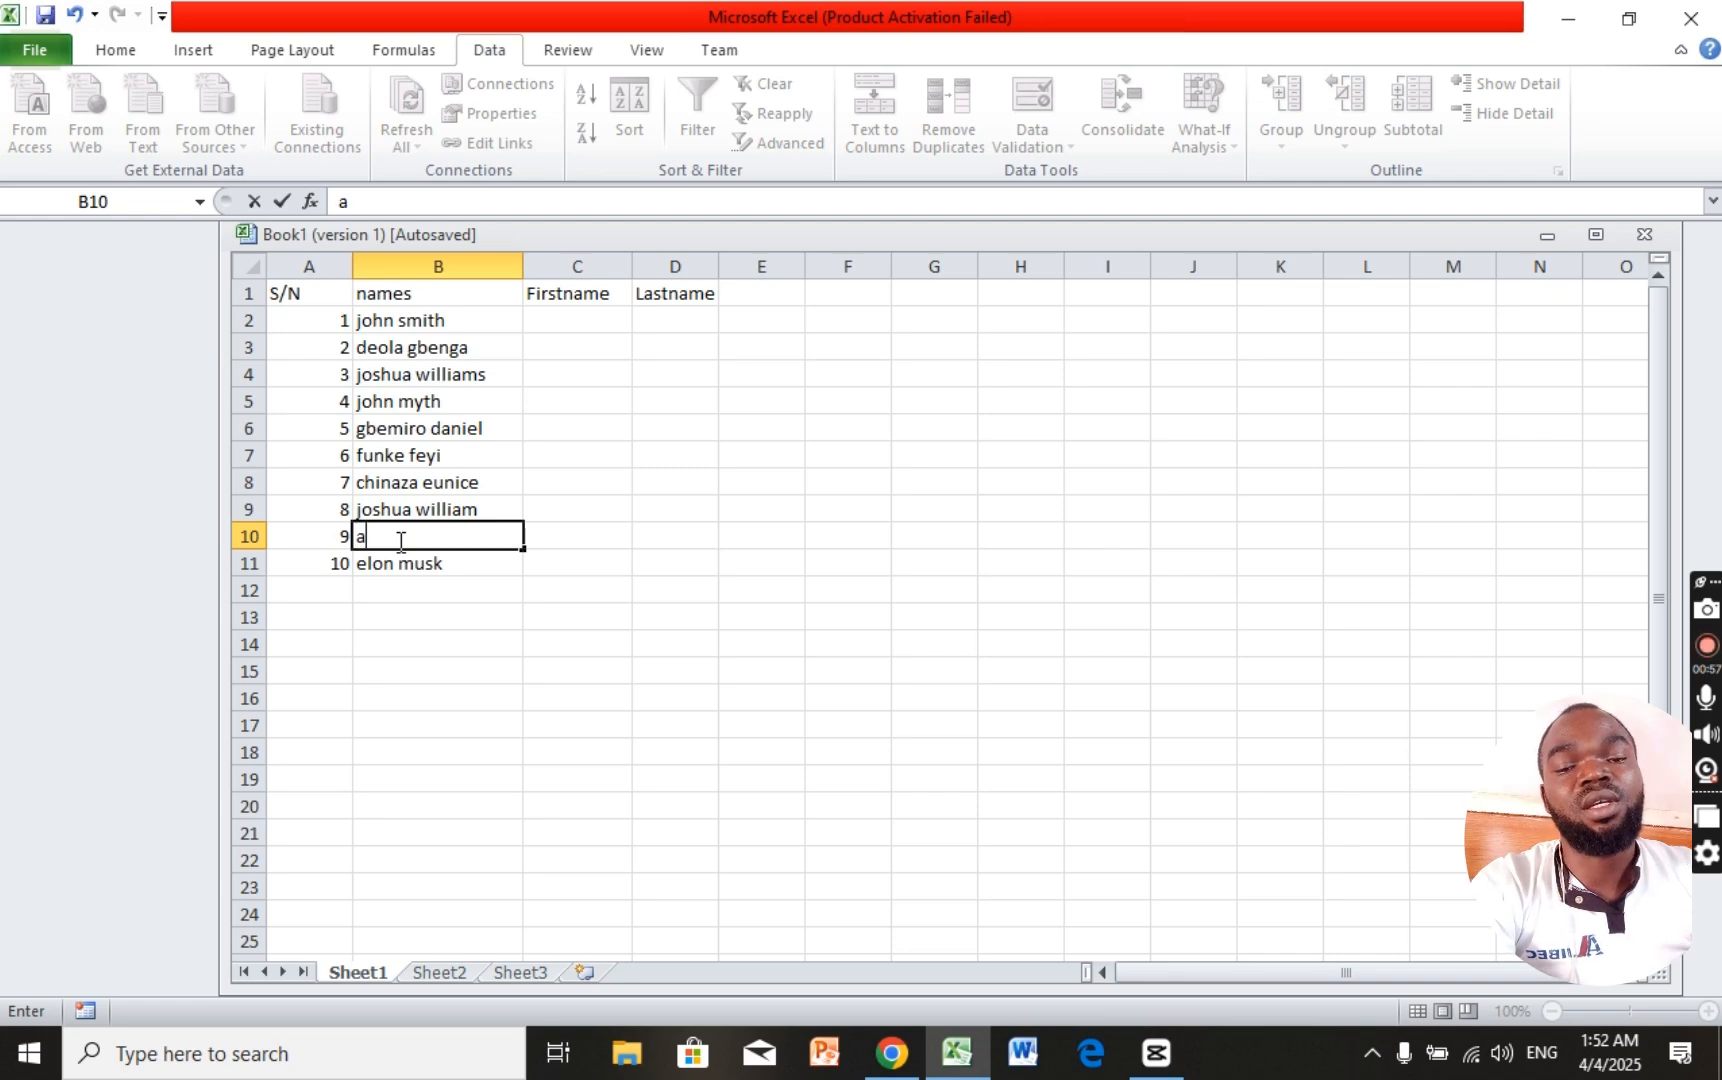
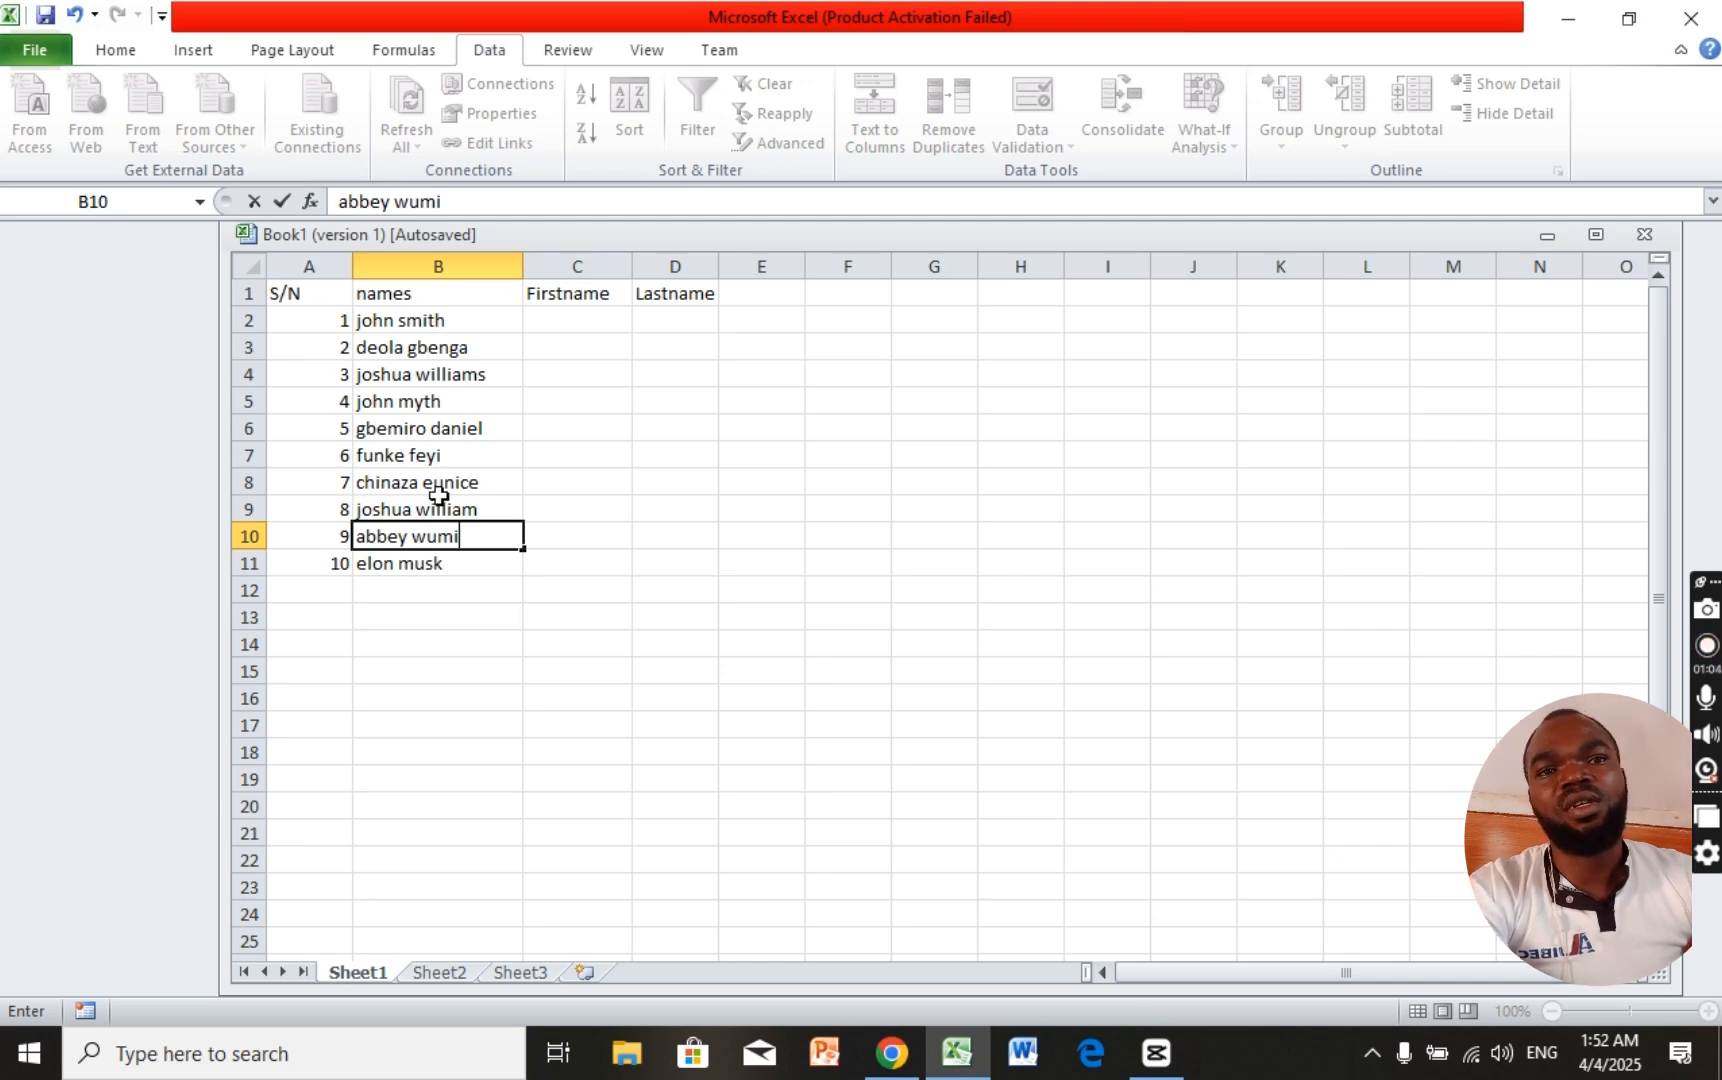
left_click(545, 319)
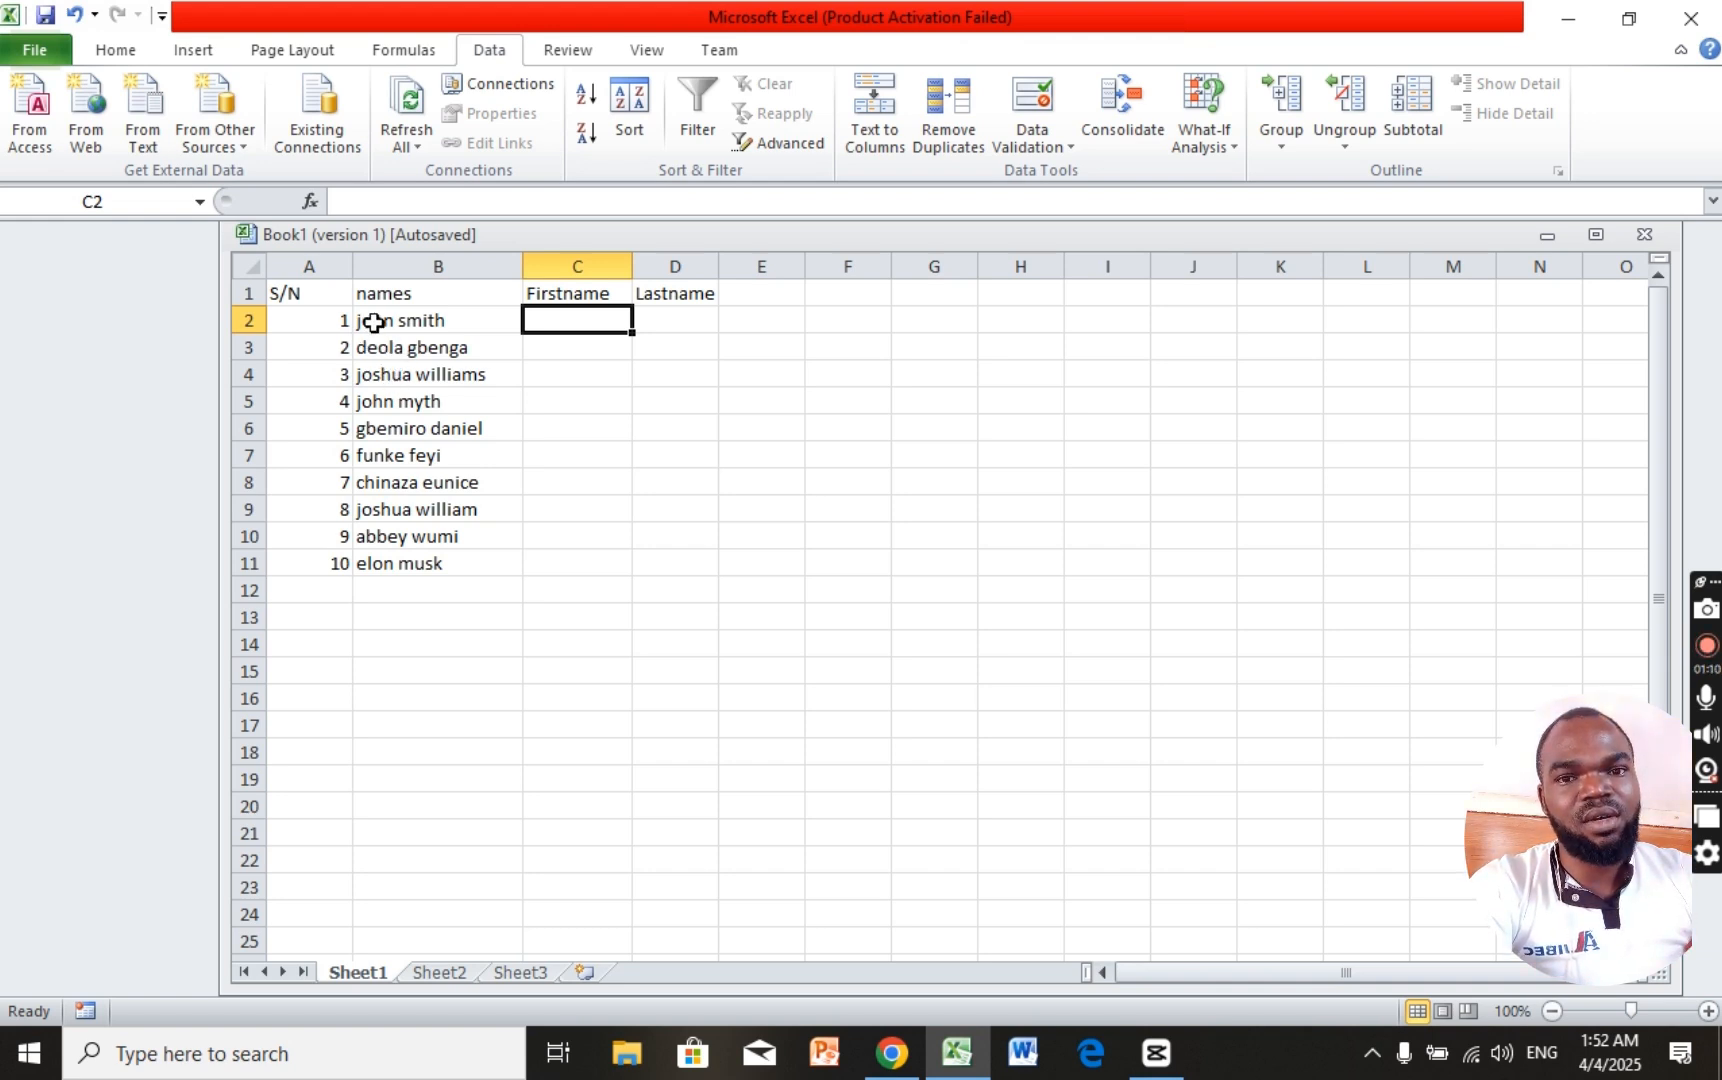
Step: Check the Firstname and Lastname headers, then select names B2:B11 with the Data tab showing
left_click(373, 321)
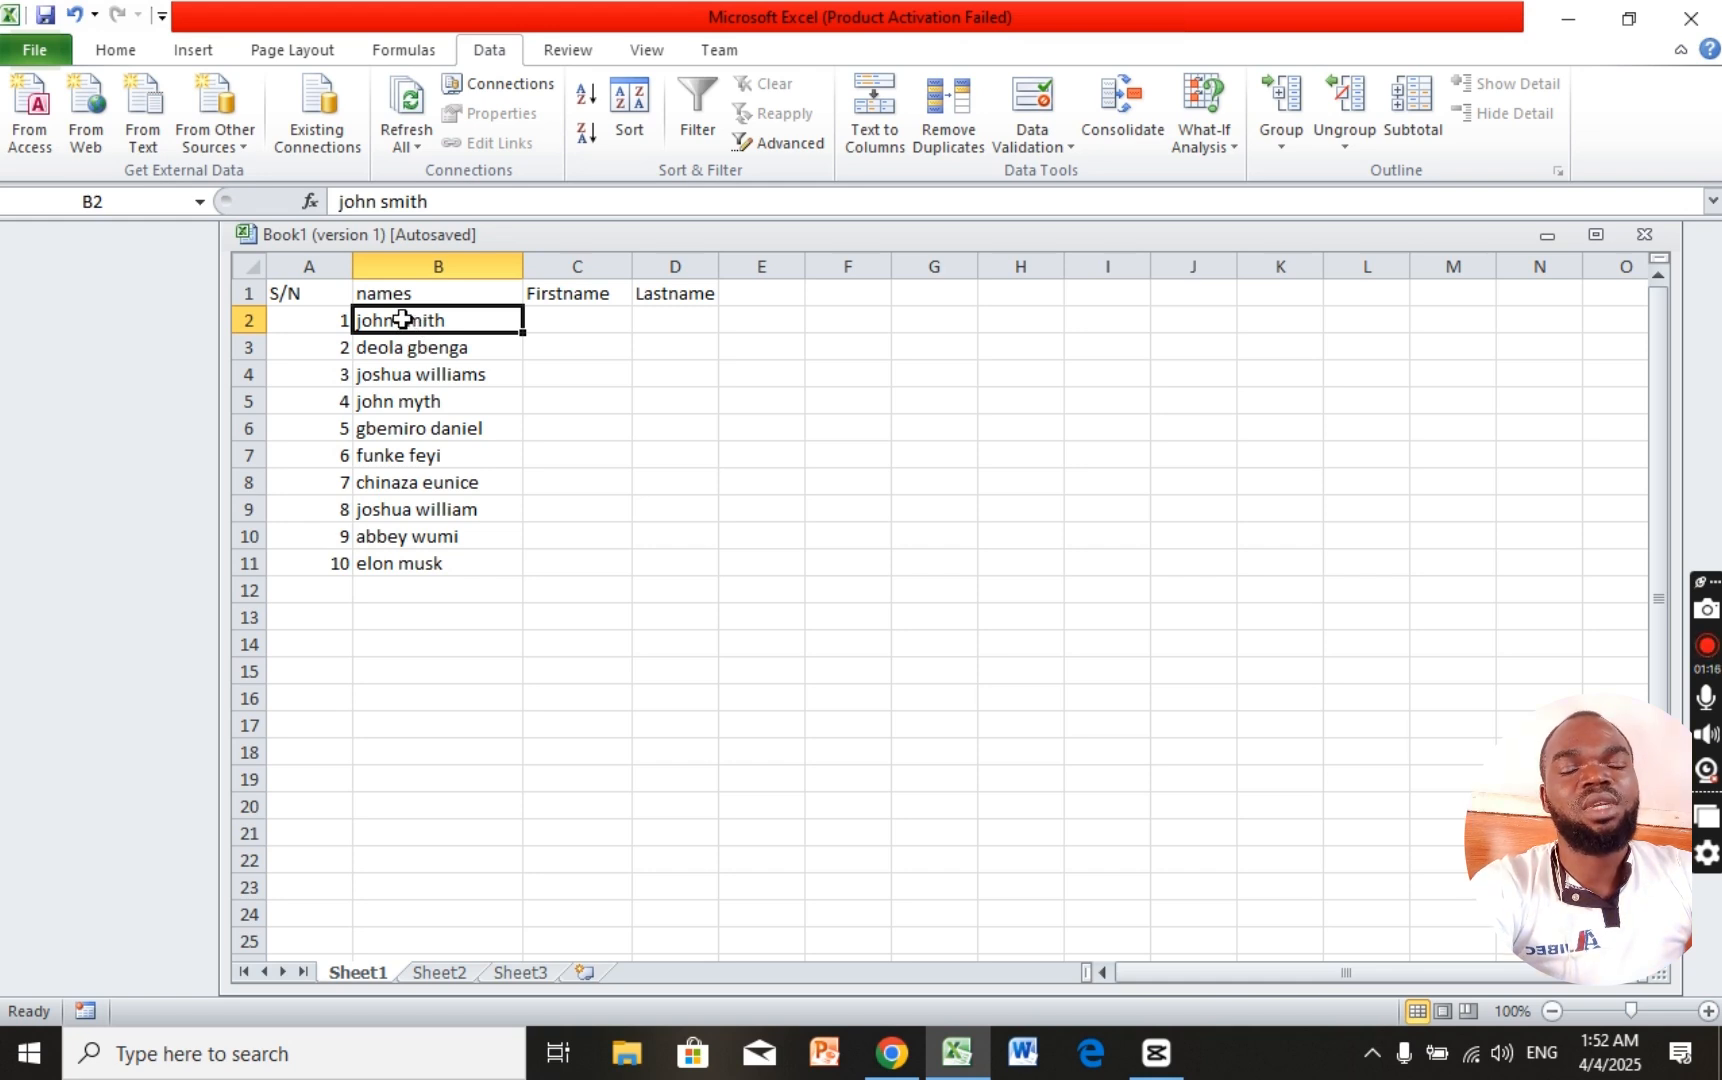
left_click(550, 298)
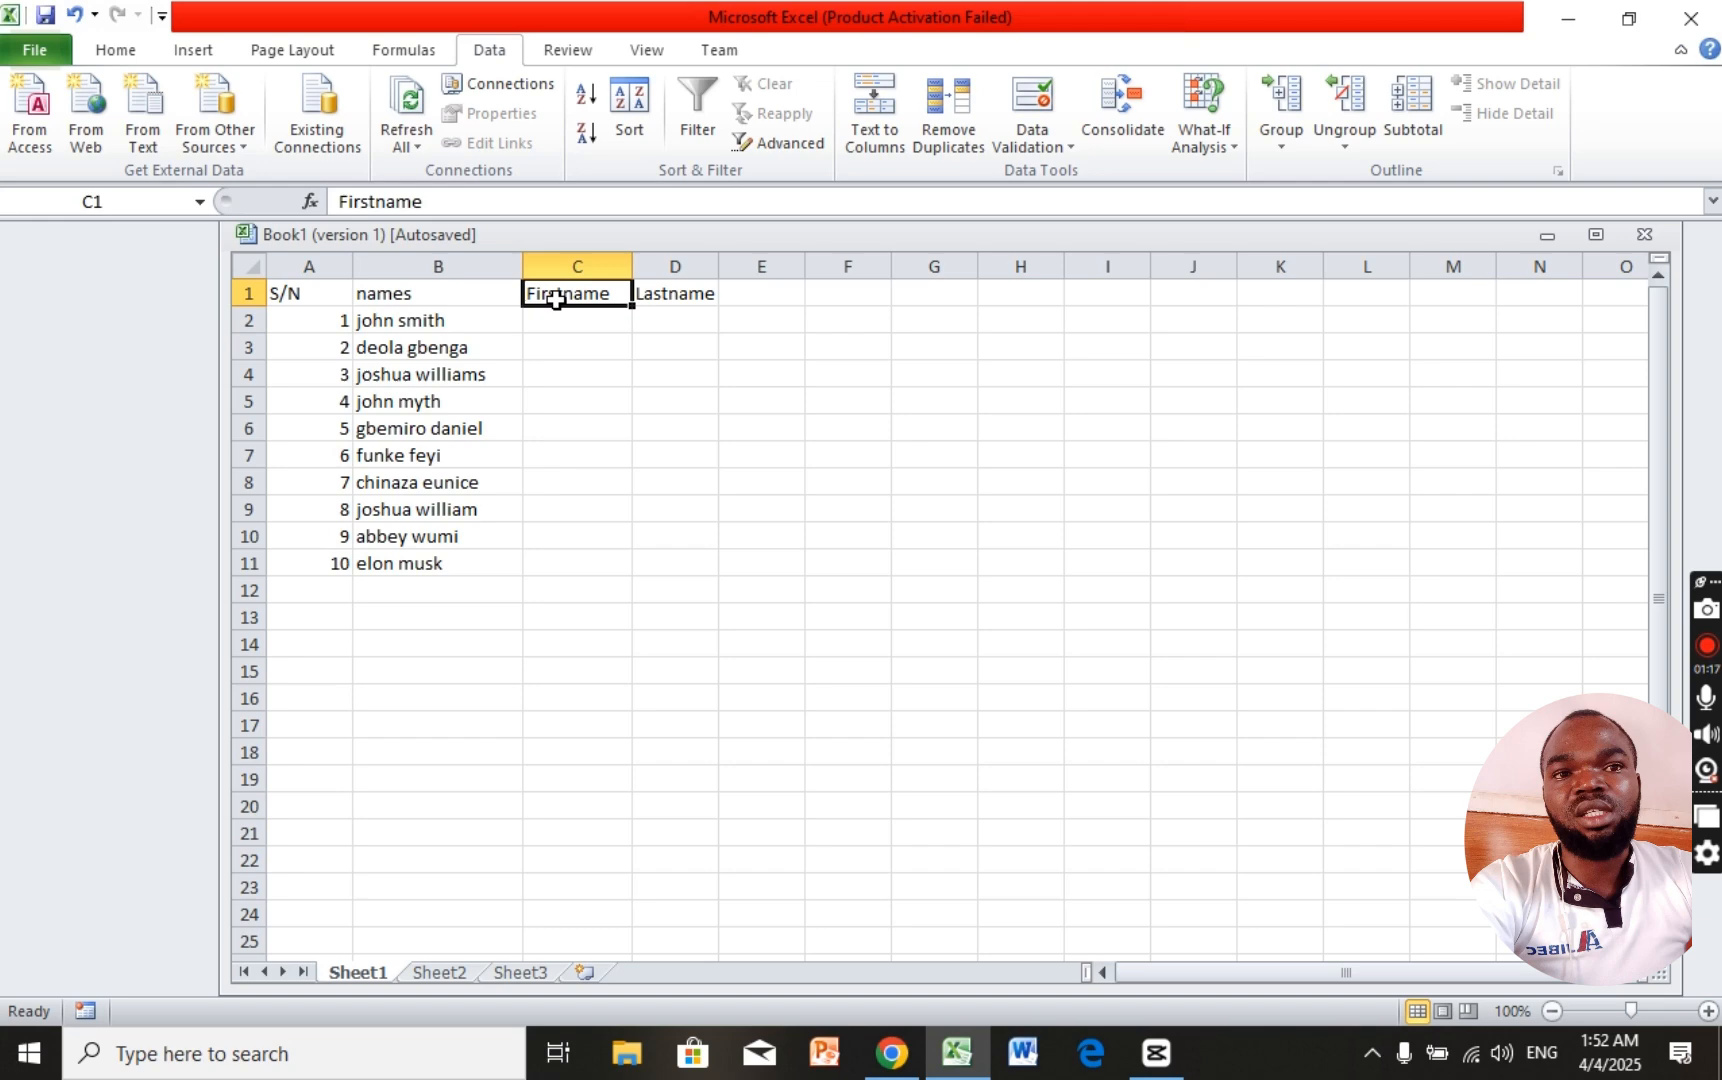
left_click(667, 296)
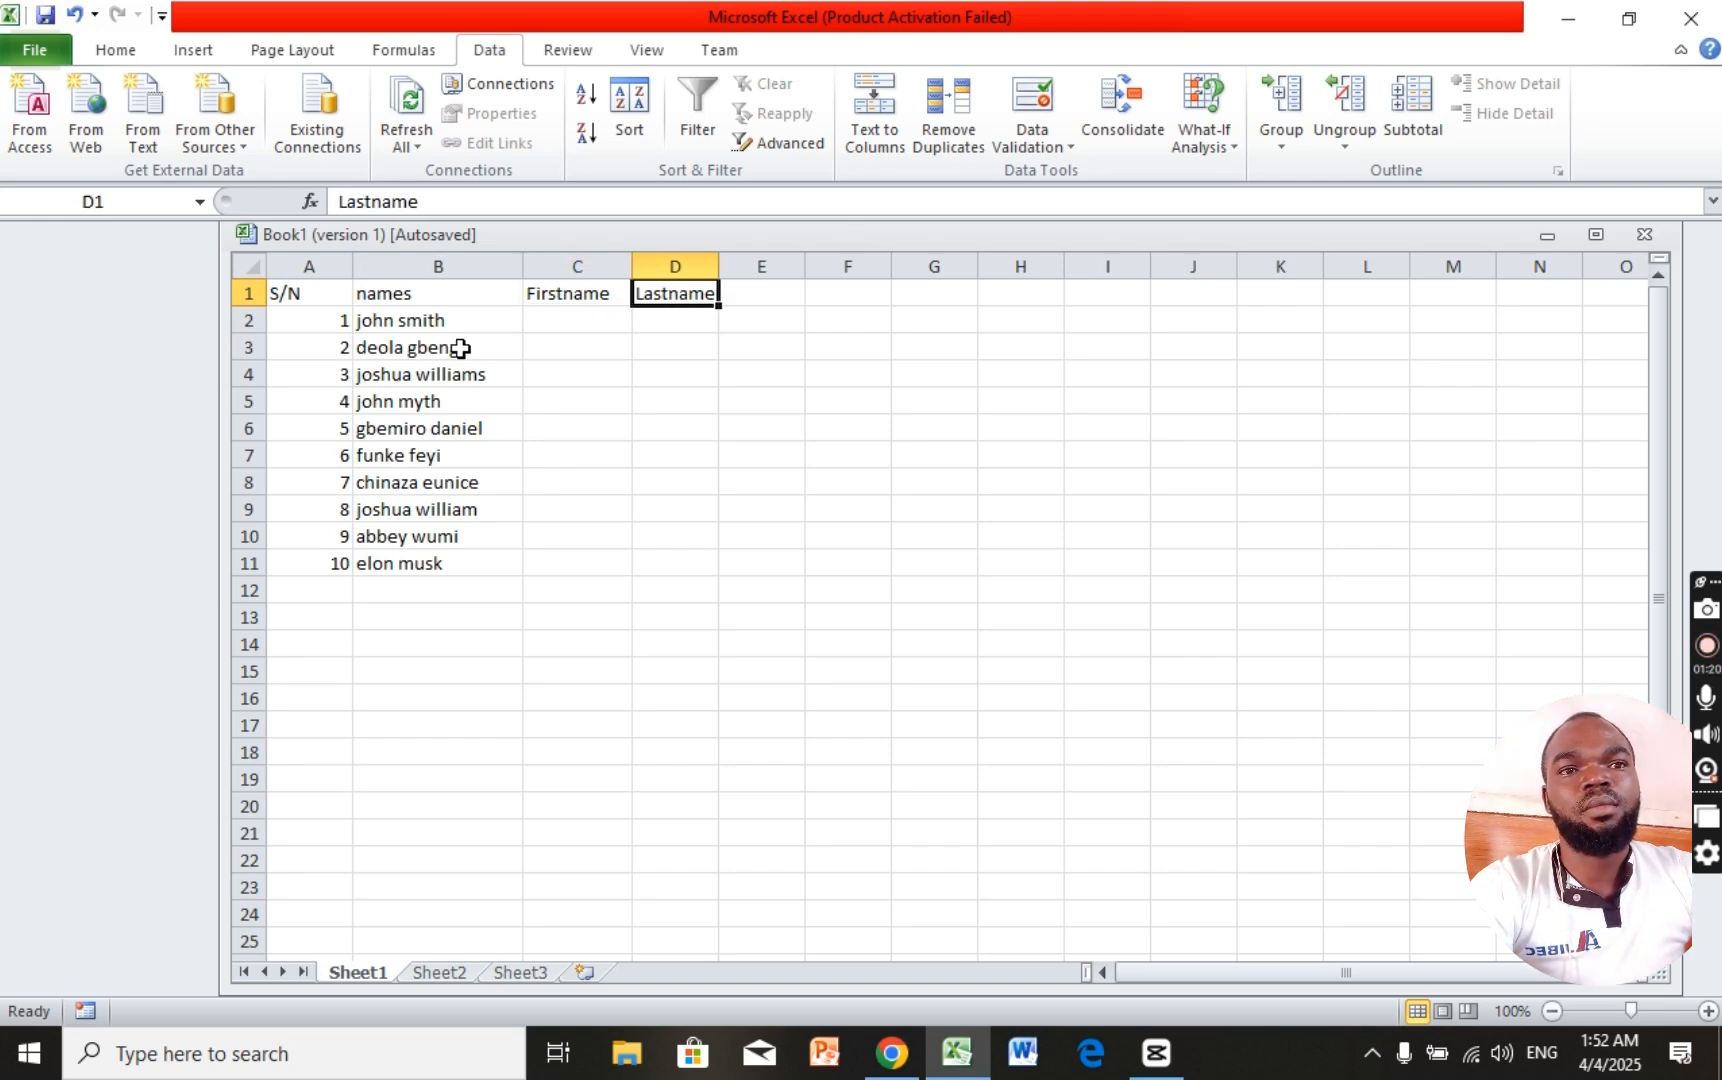
left_click_drag(385, 332, 396, 563)
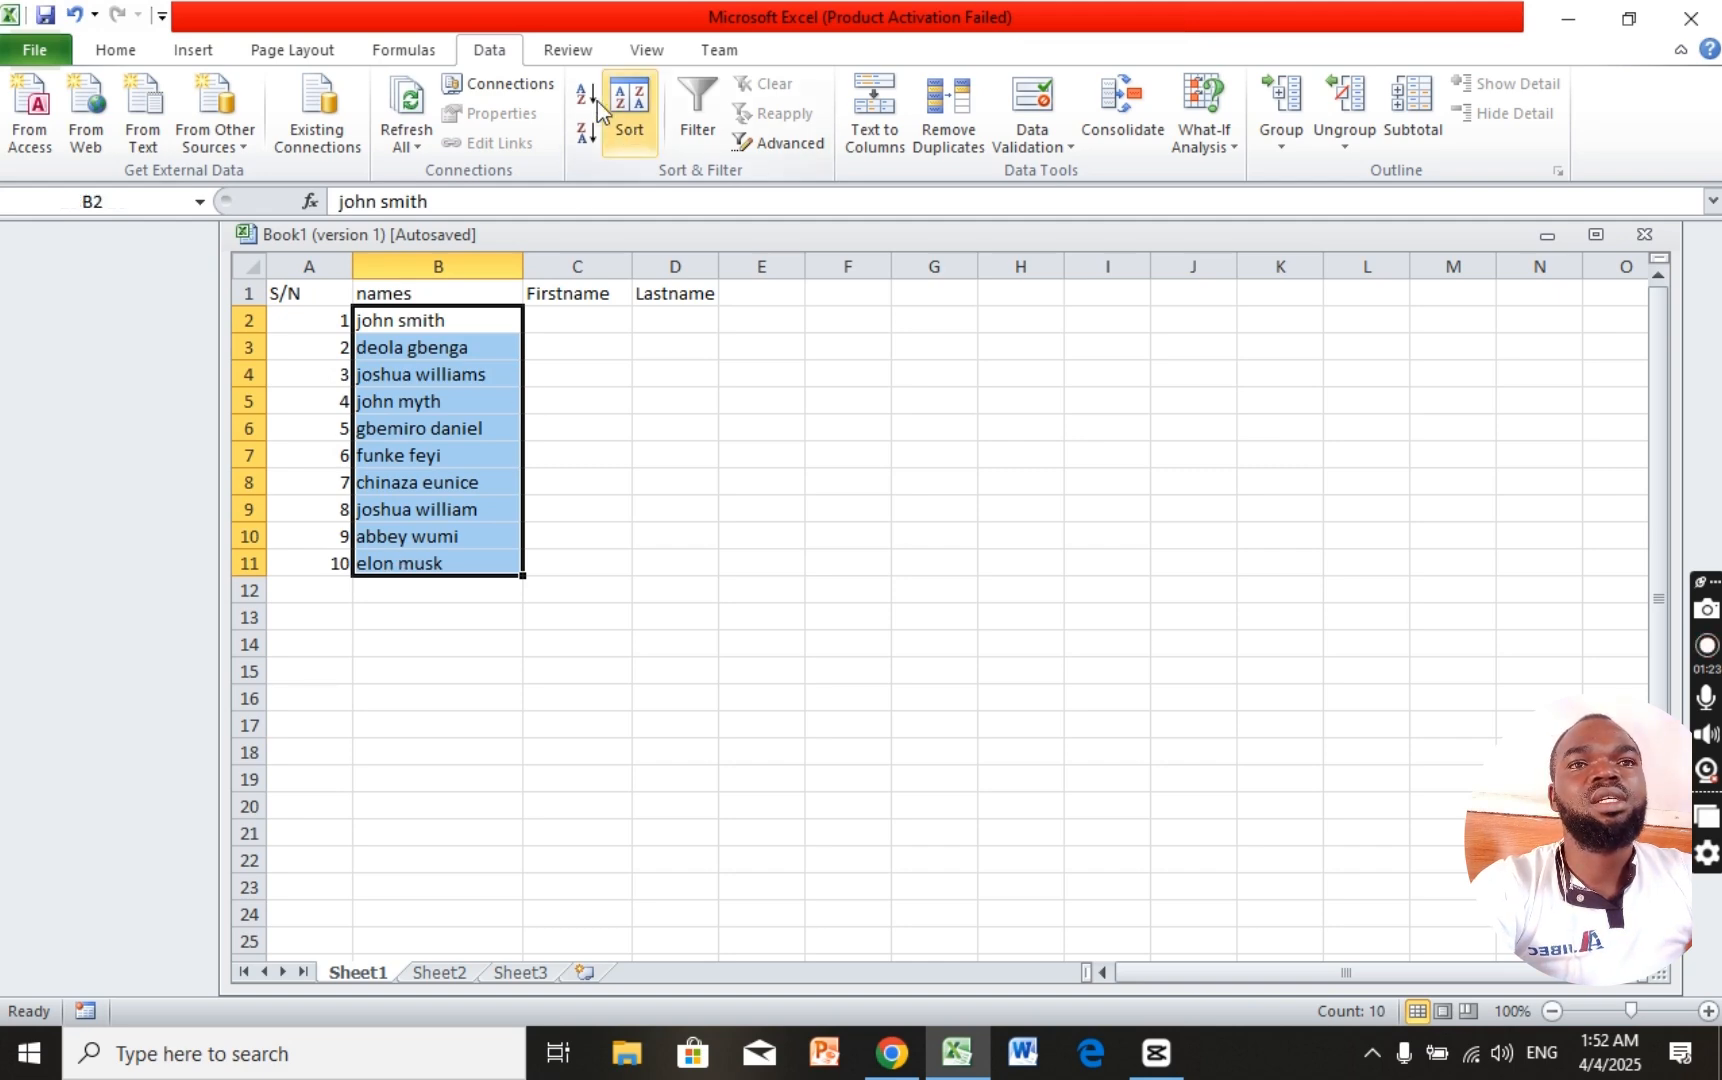
left_click(430, 50)
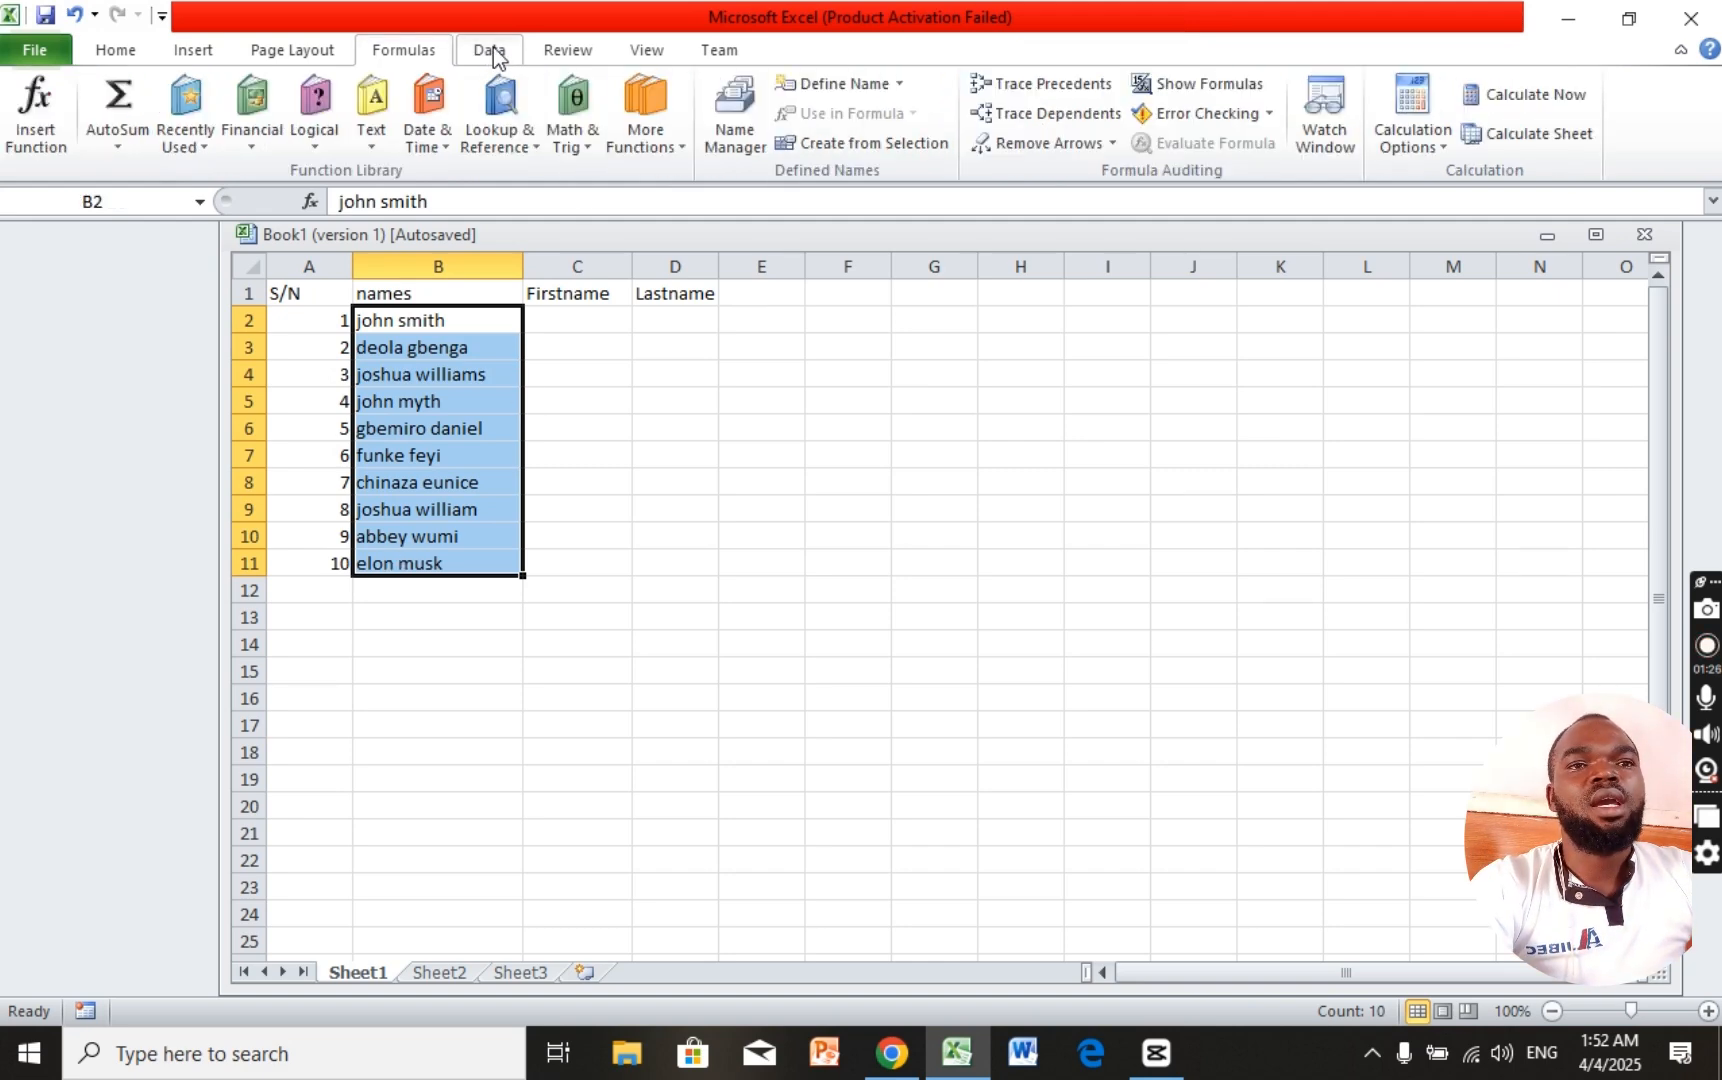
left_click(490, 50)
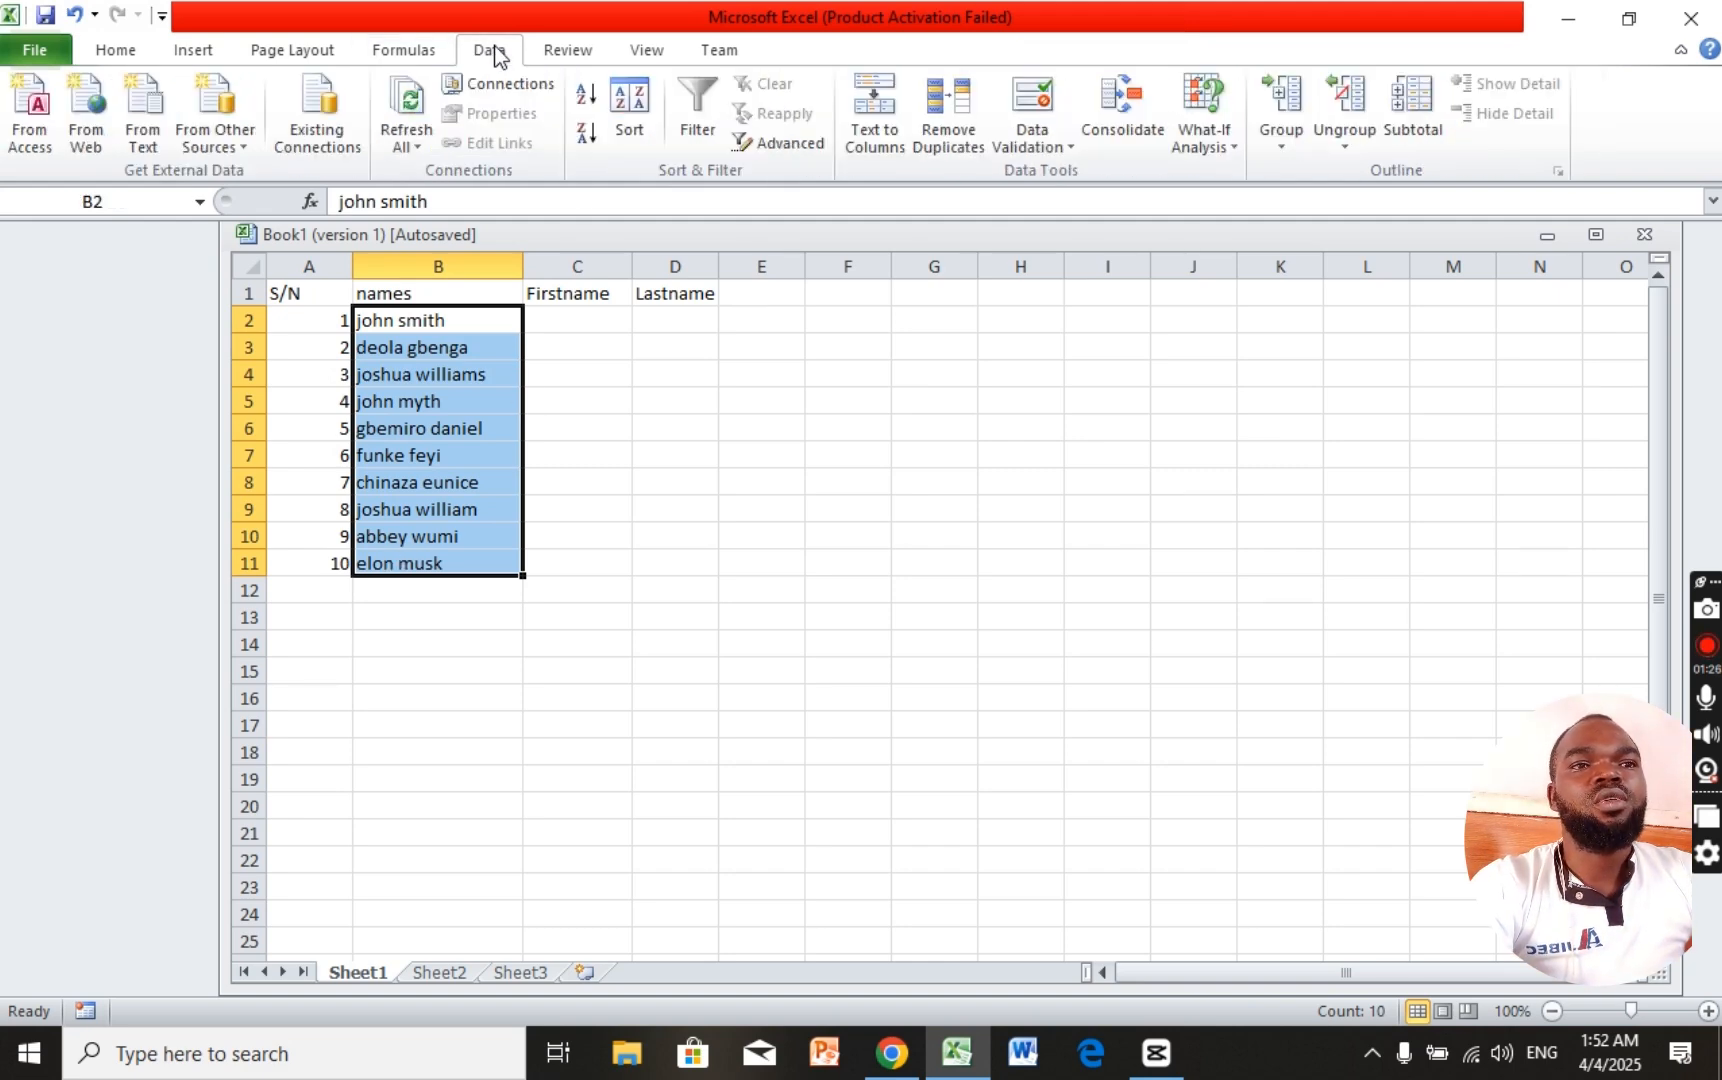
Step: Run Text to Columns as Delimited, splitting on Space instead of Tab
left_click(895, 148)
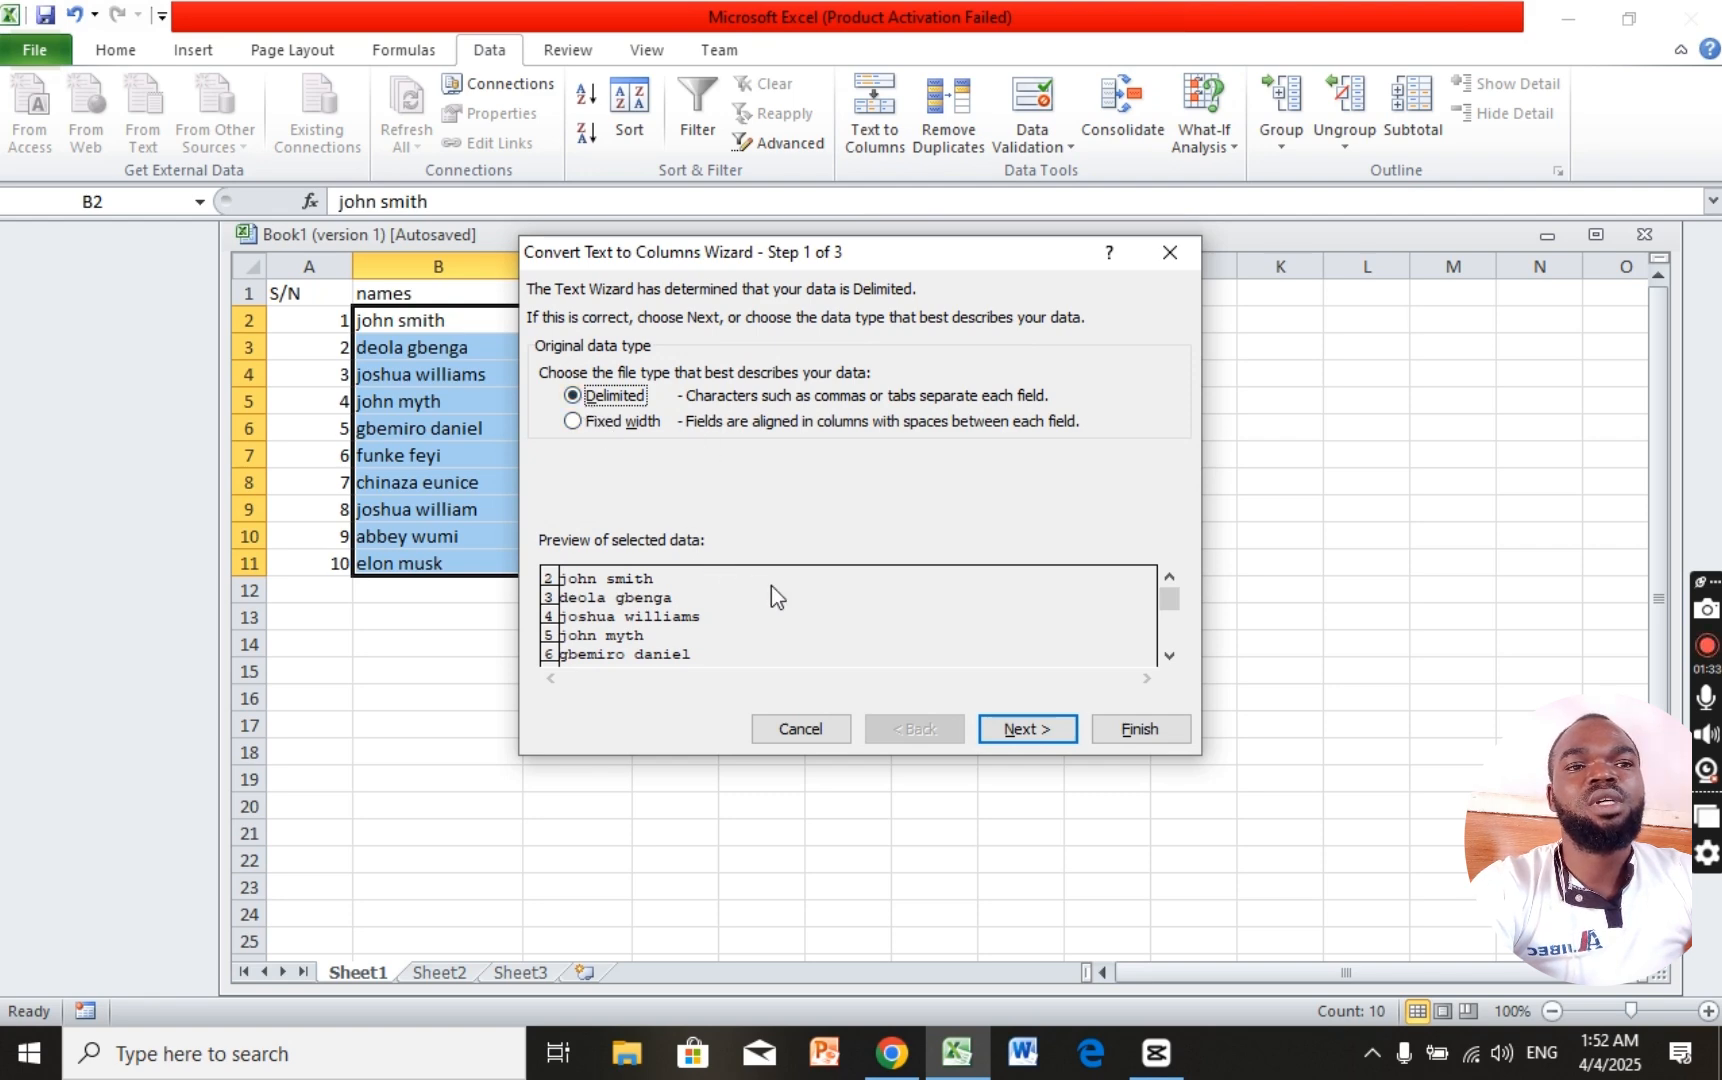
left_click(1024, 735)
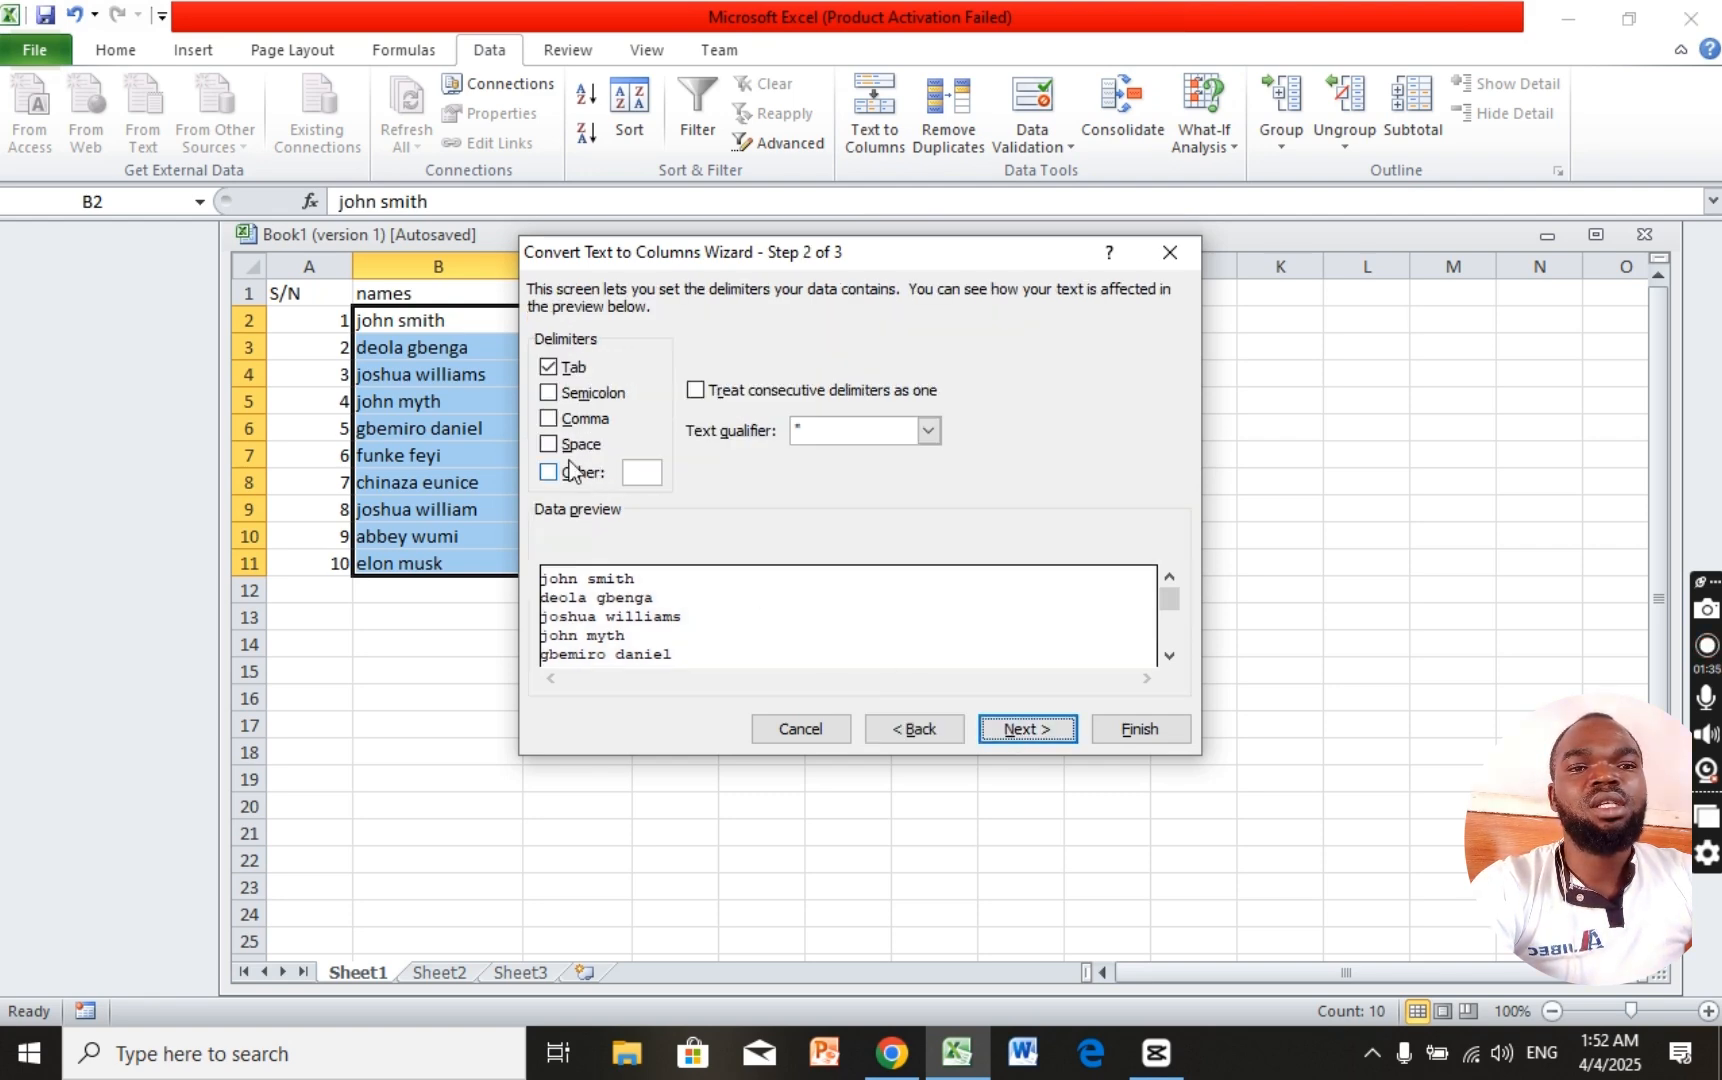
left_click(548, 367)
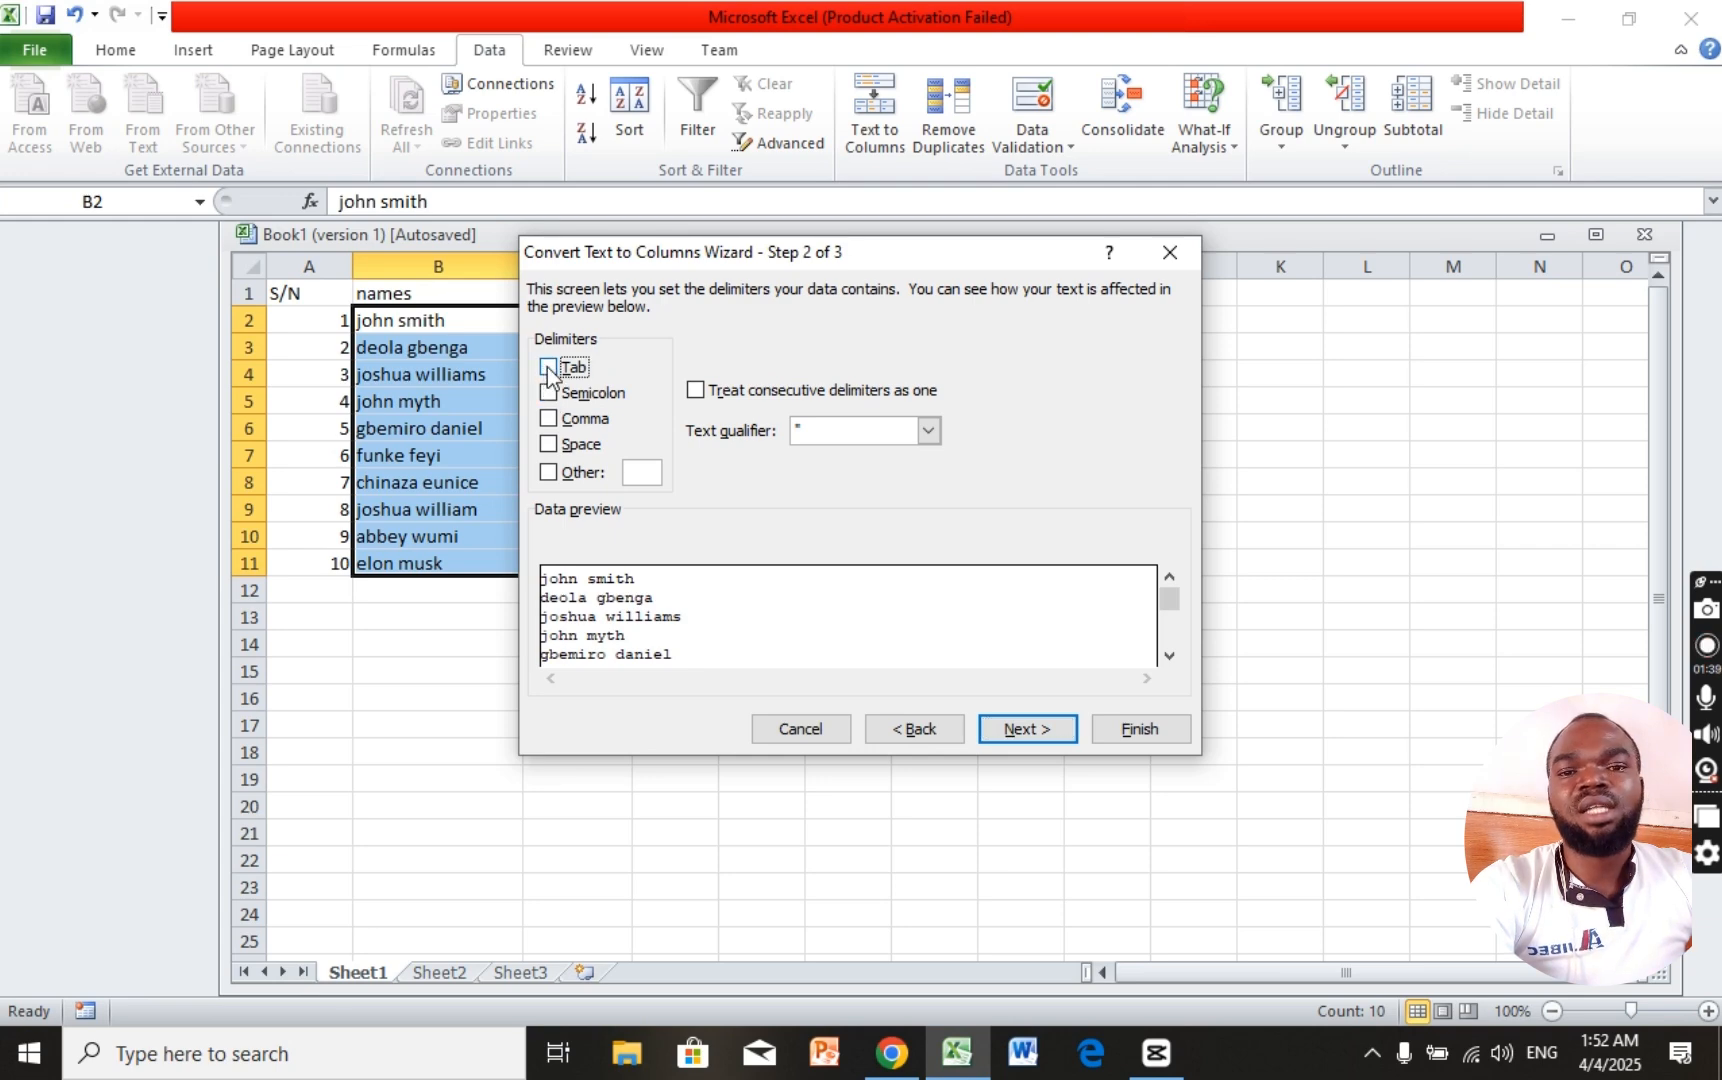
left_click(548, 445)
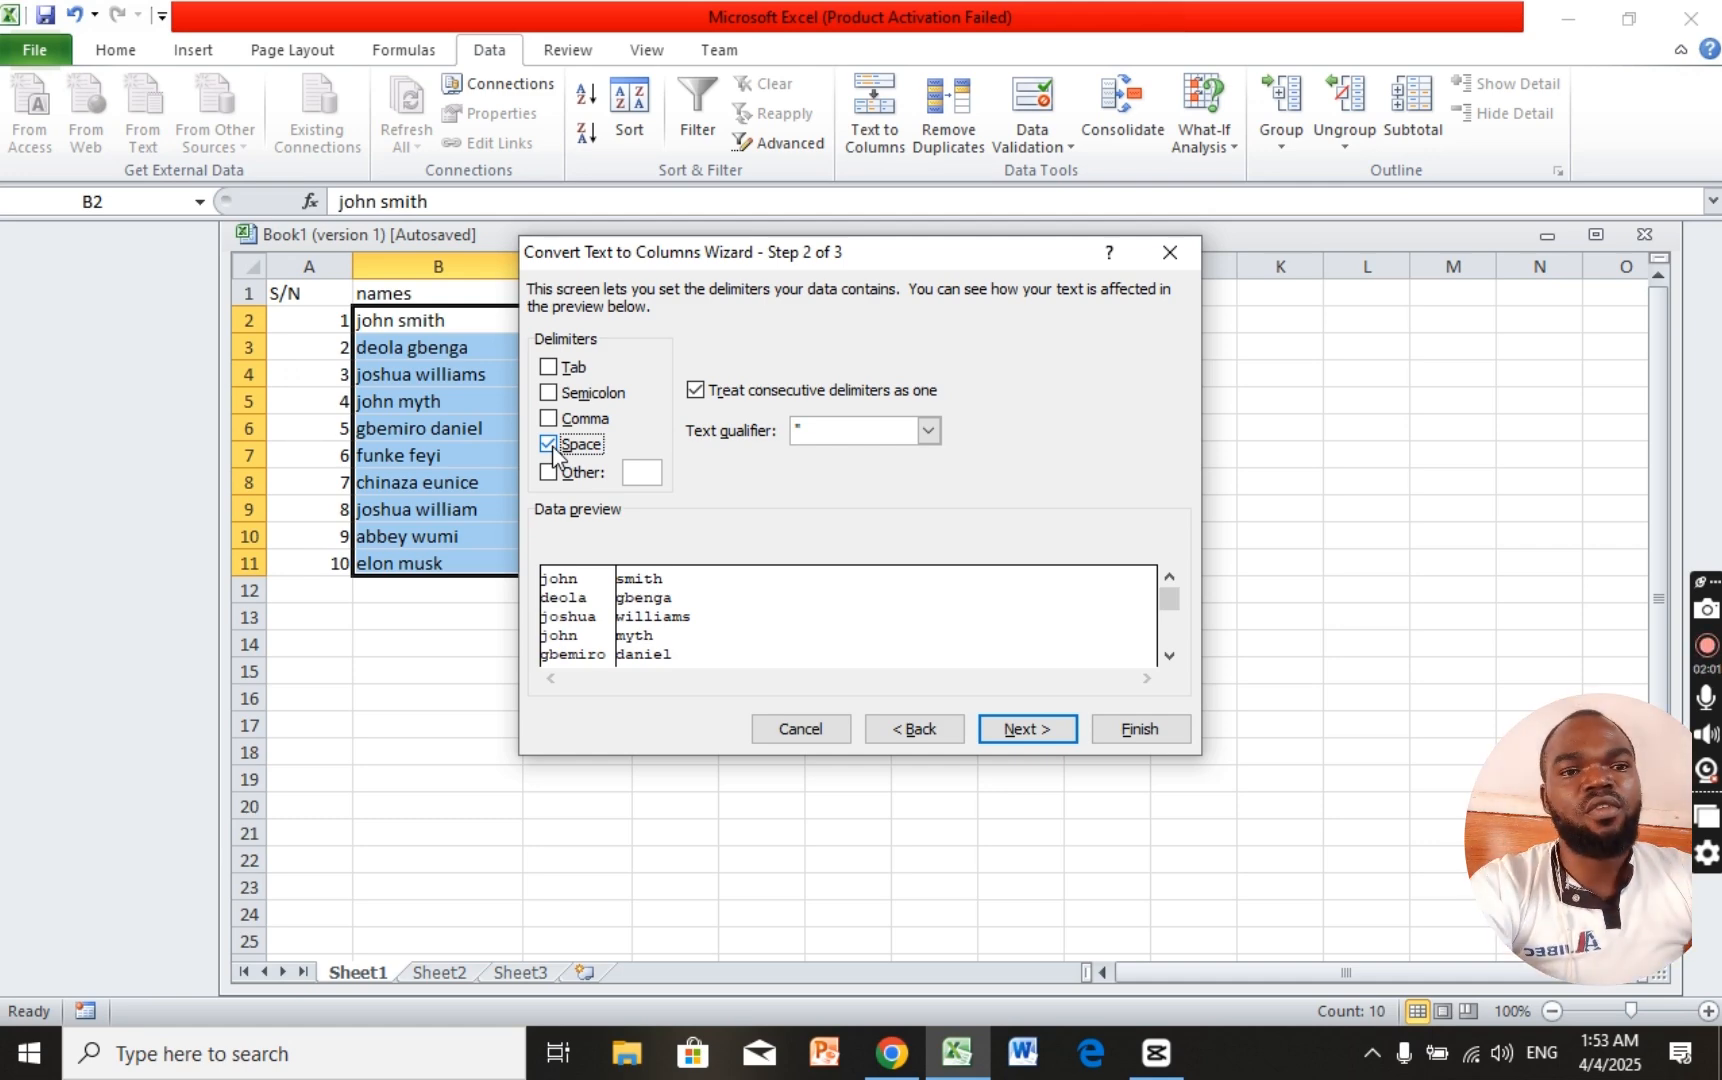
left_click(1020, 729)
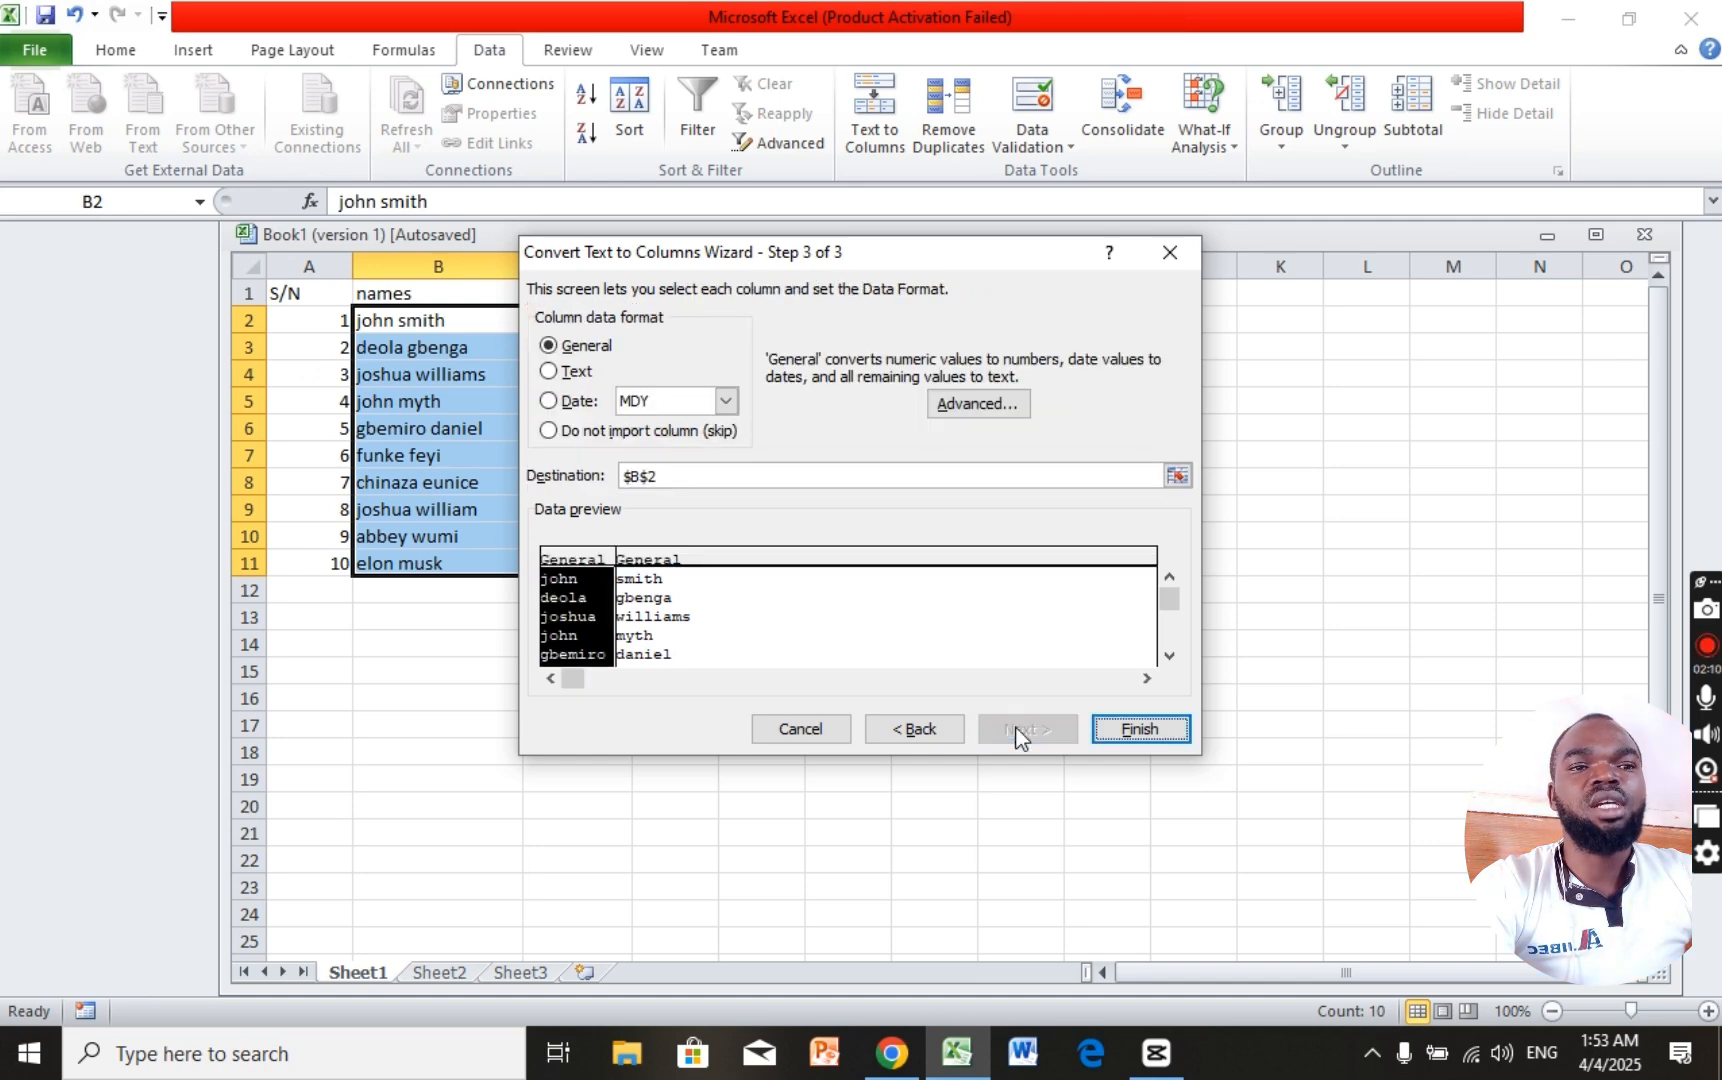
Step: Change the wizard's destination to $C$2 and finish the split
left_click(640, 478)
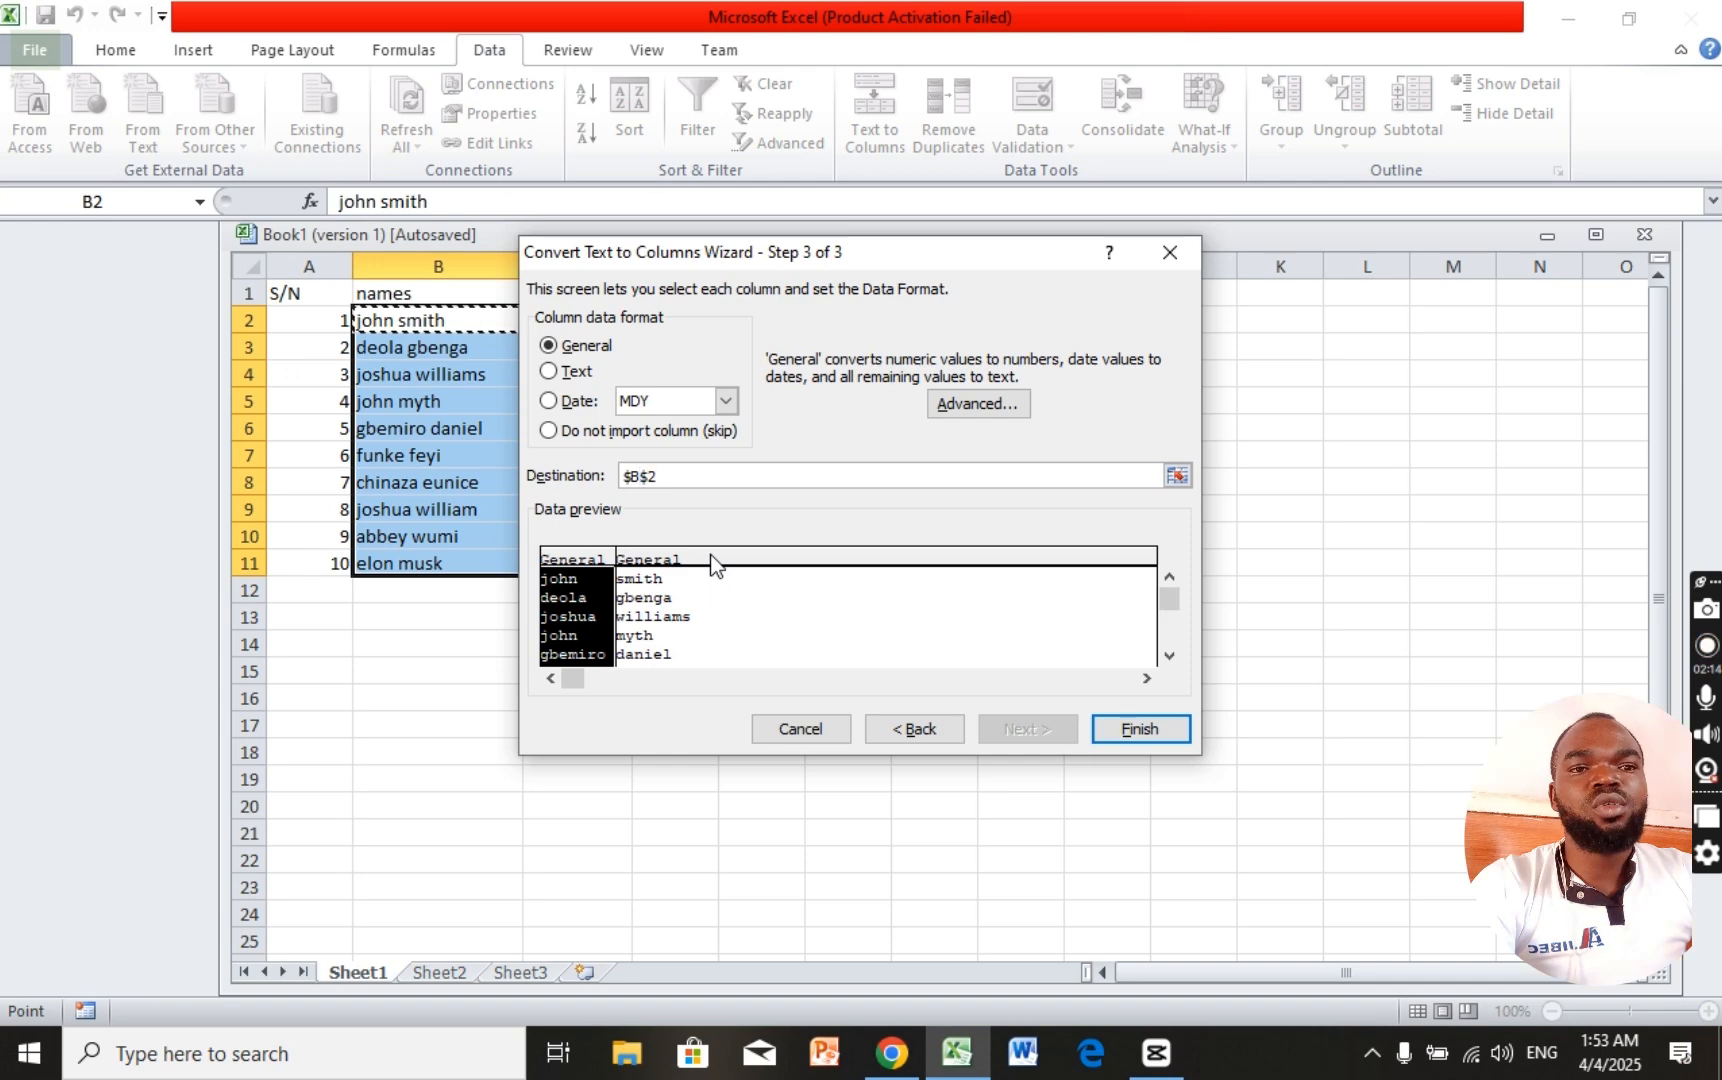
key("BackSpace")
type("c")
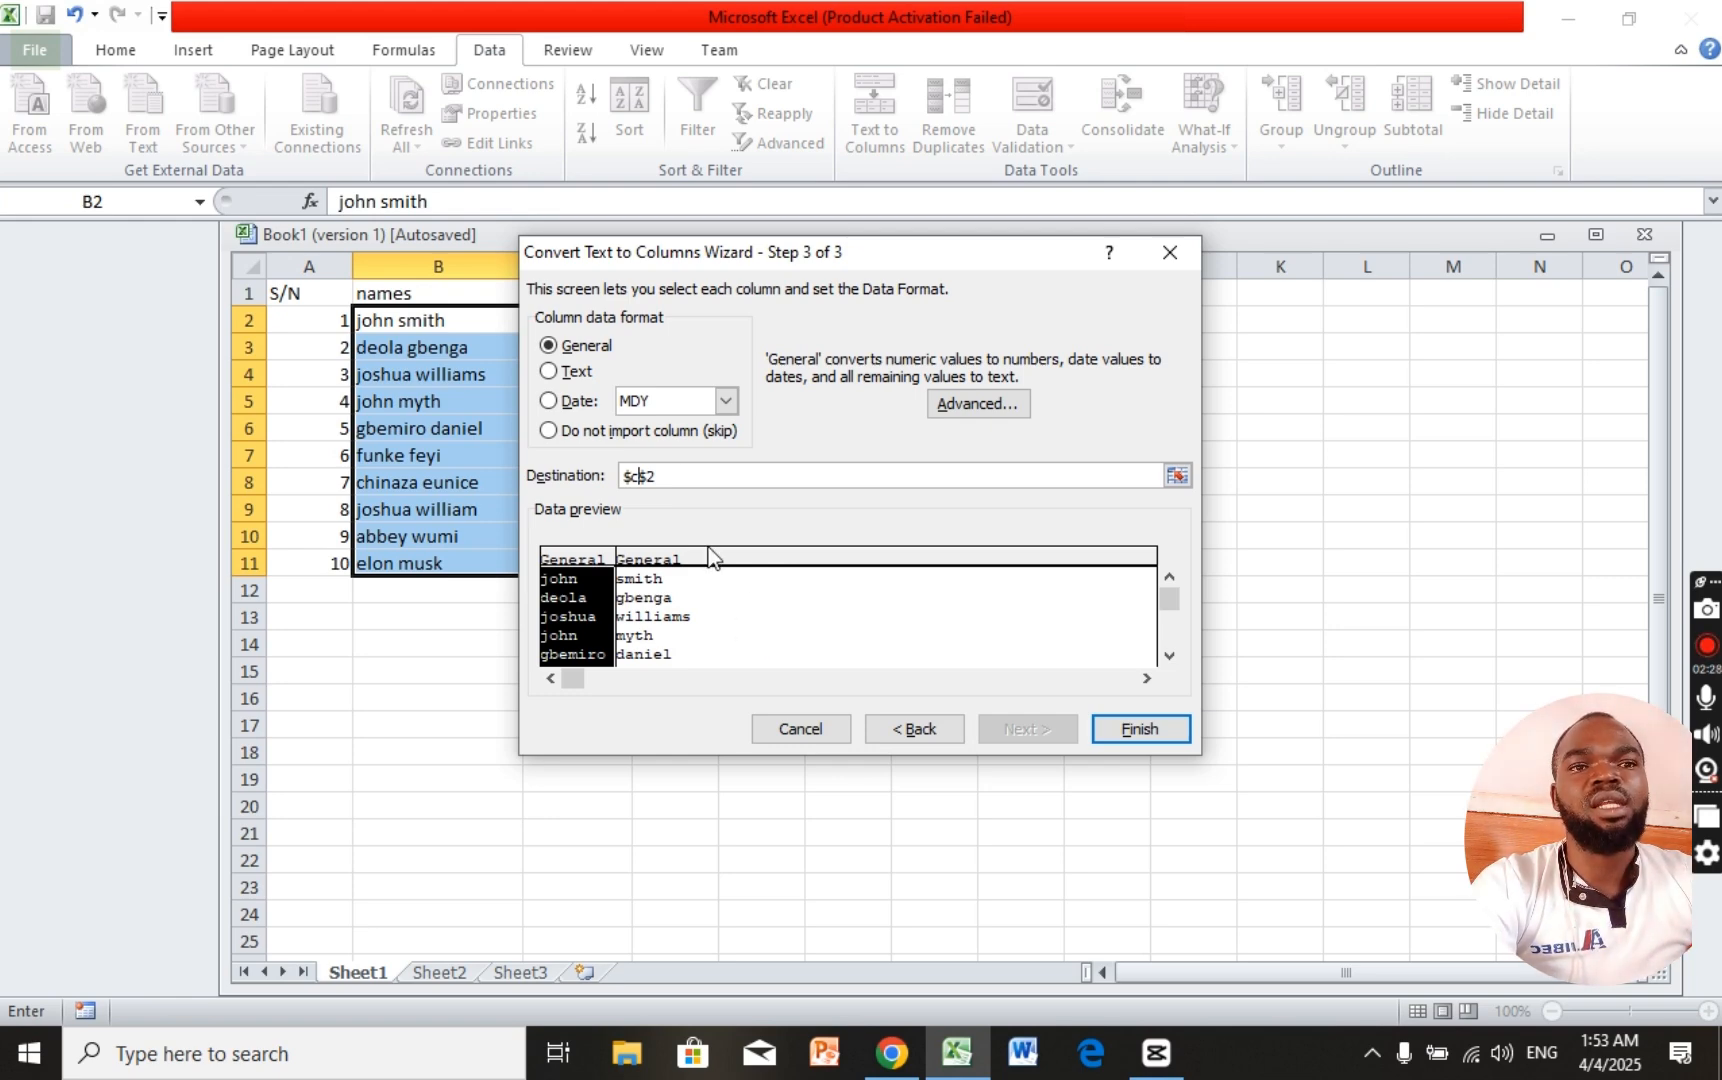
left_click(1141, 731)
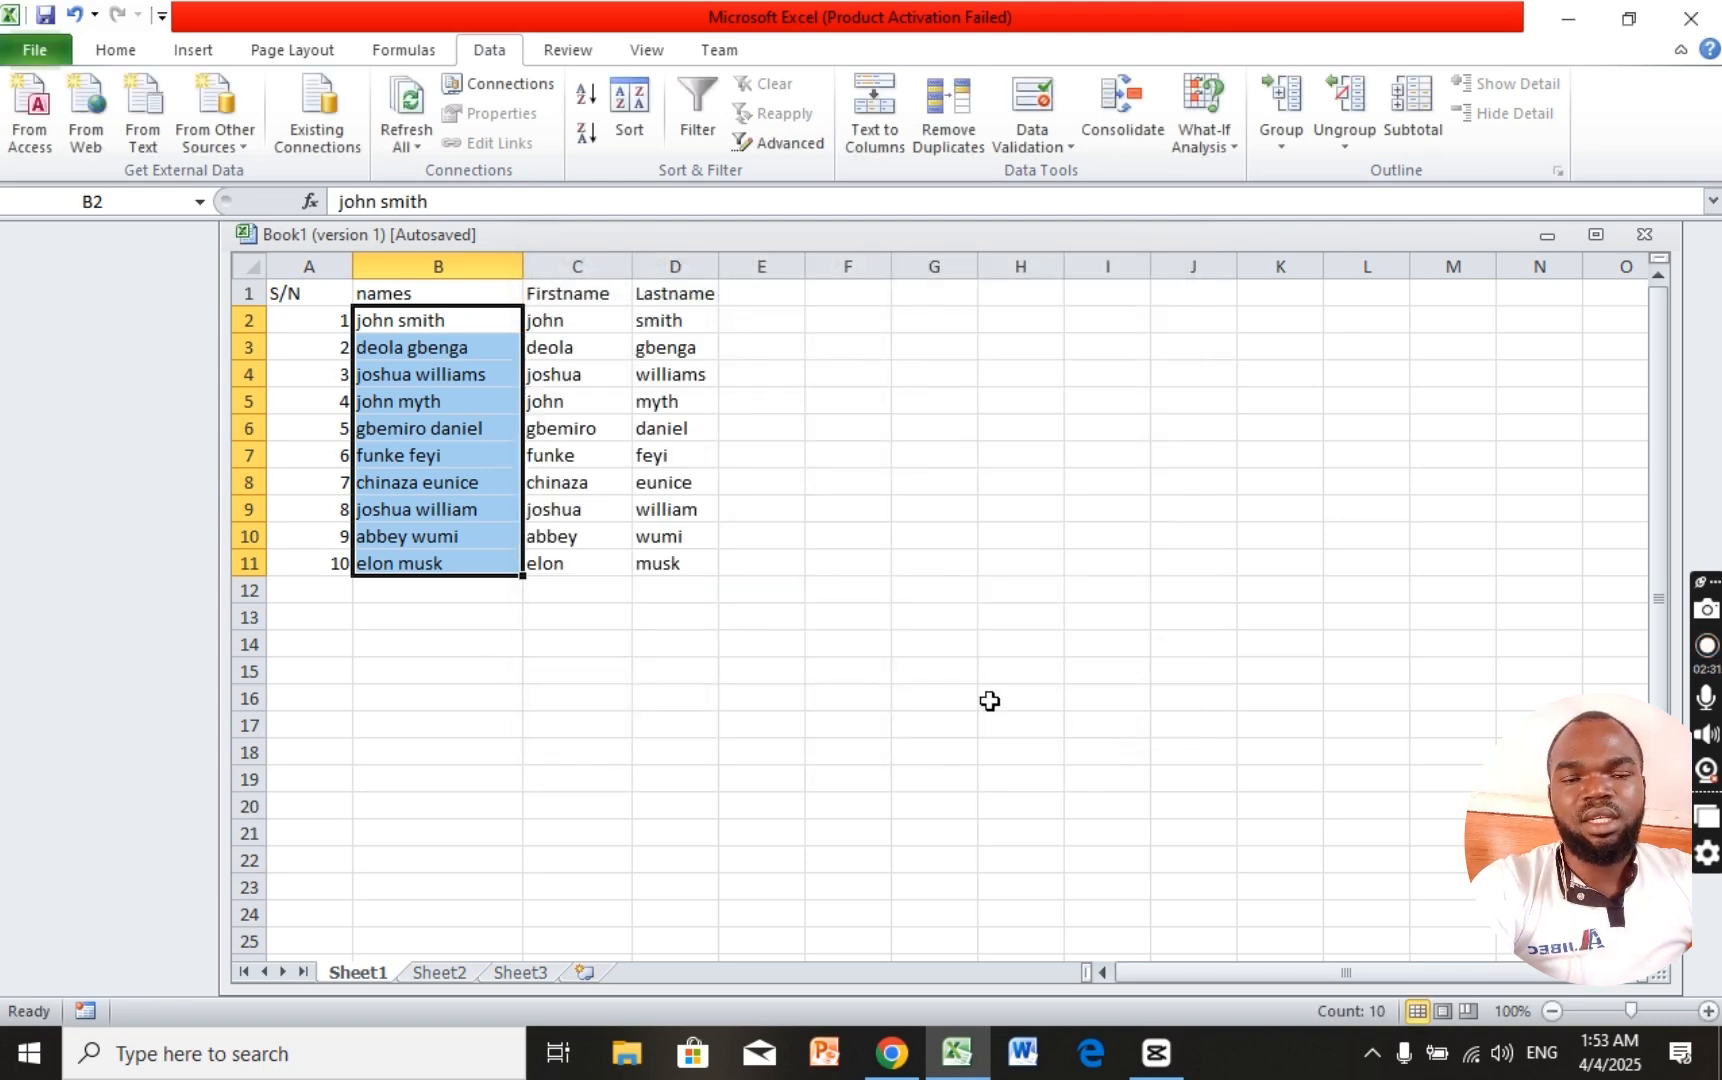
Step: Spot-check split names in columns C and D, then bold the Firstname header in C1
left_click(687, 566)
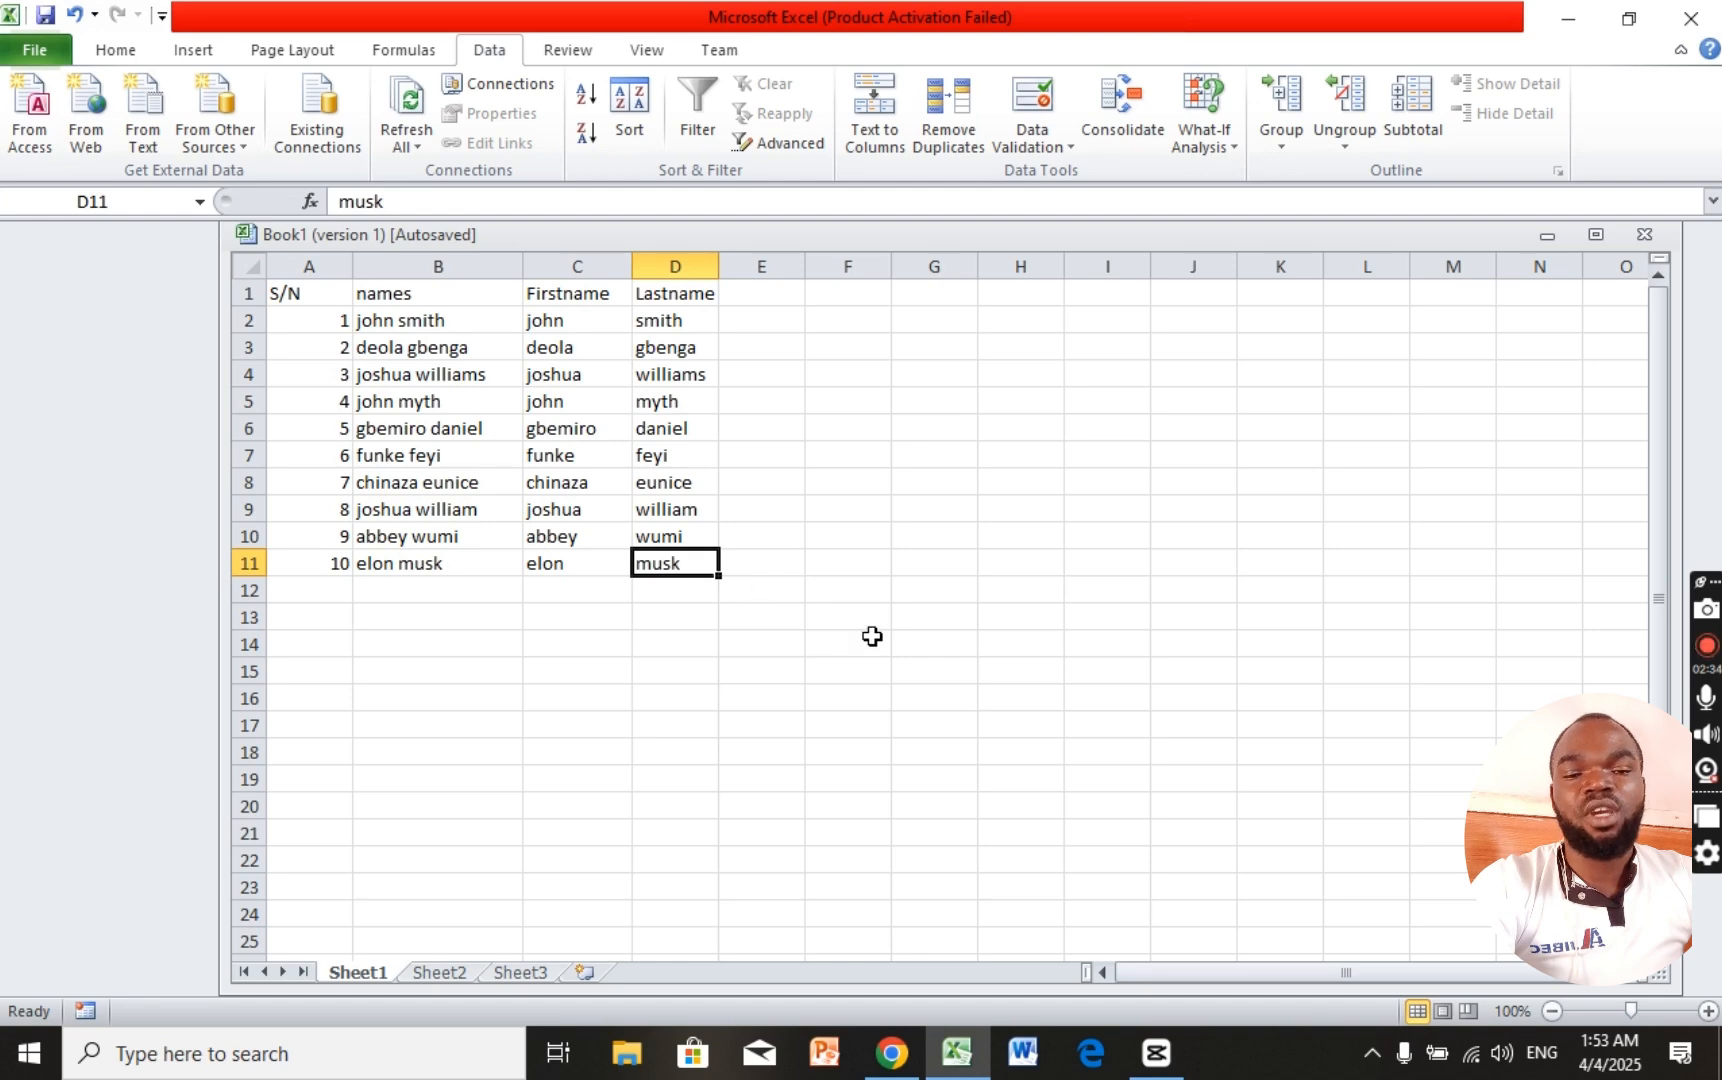
left_click(566, 452)
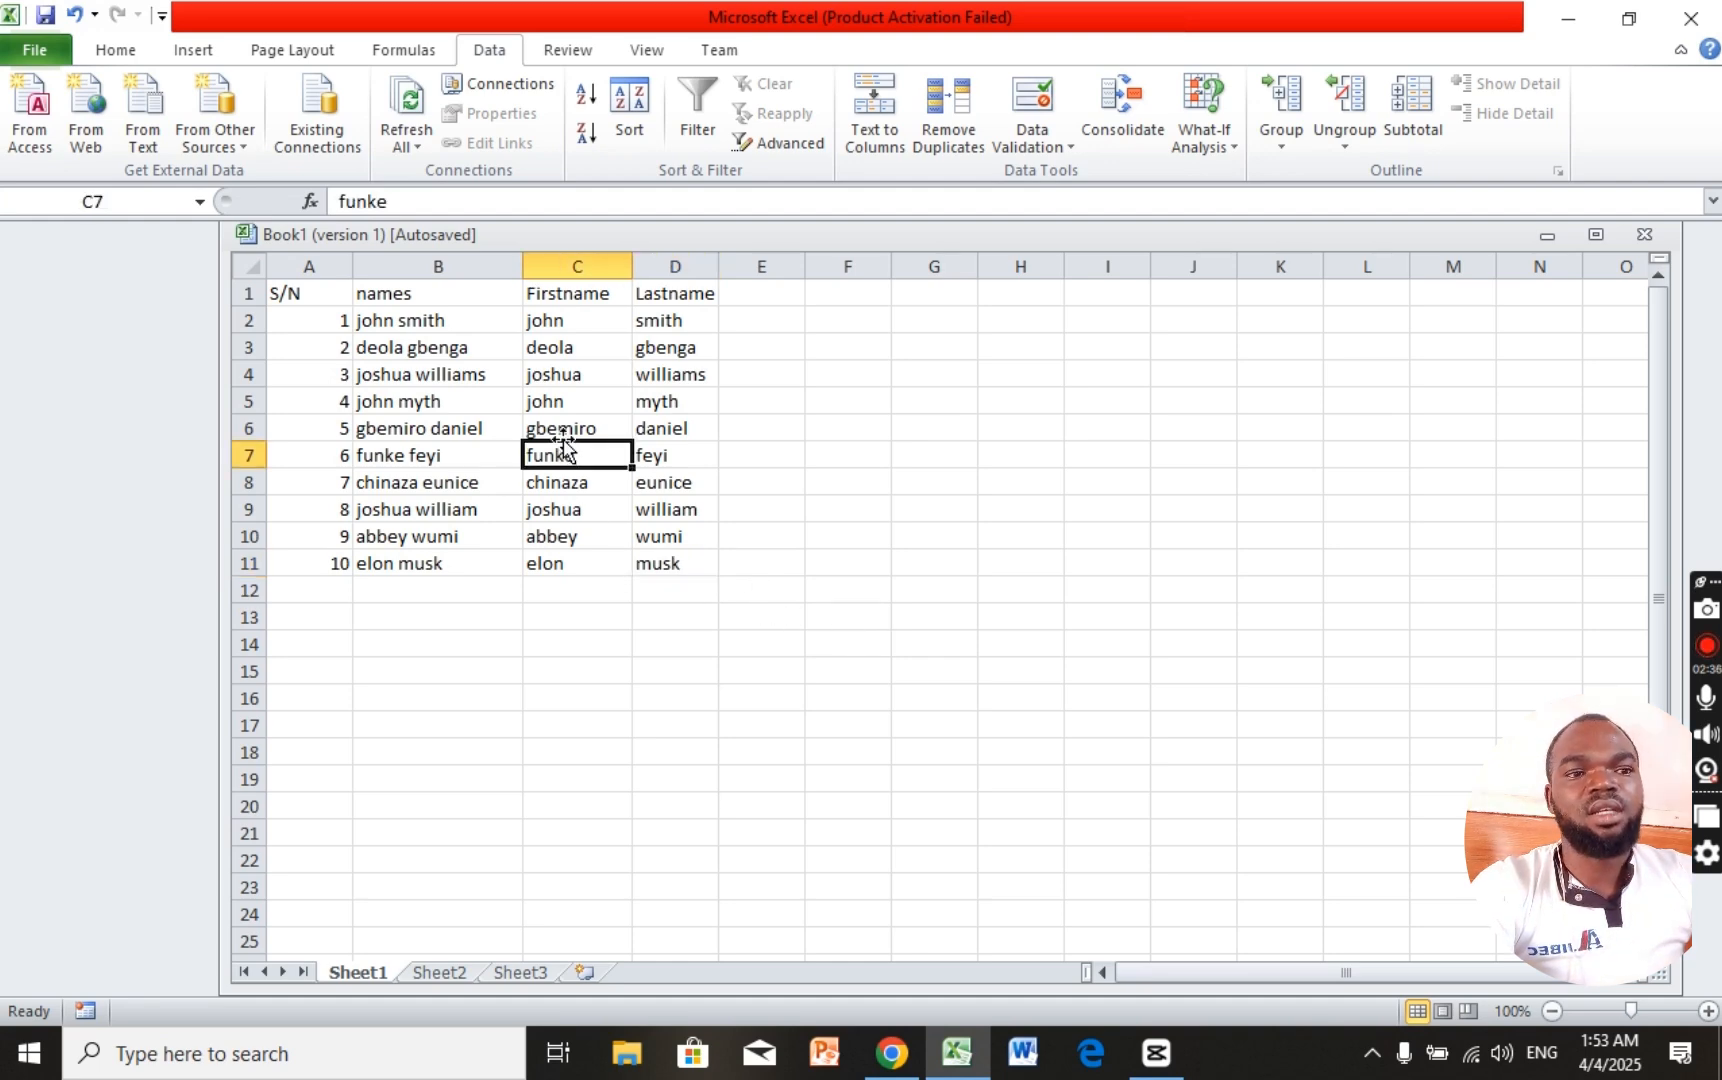
left_click(546, 380)
left_click(650, 343)
left_click(587, 293)
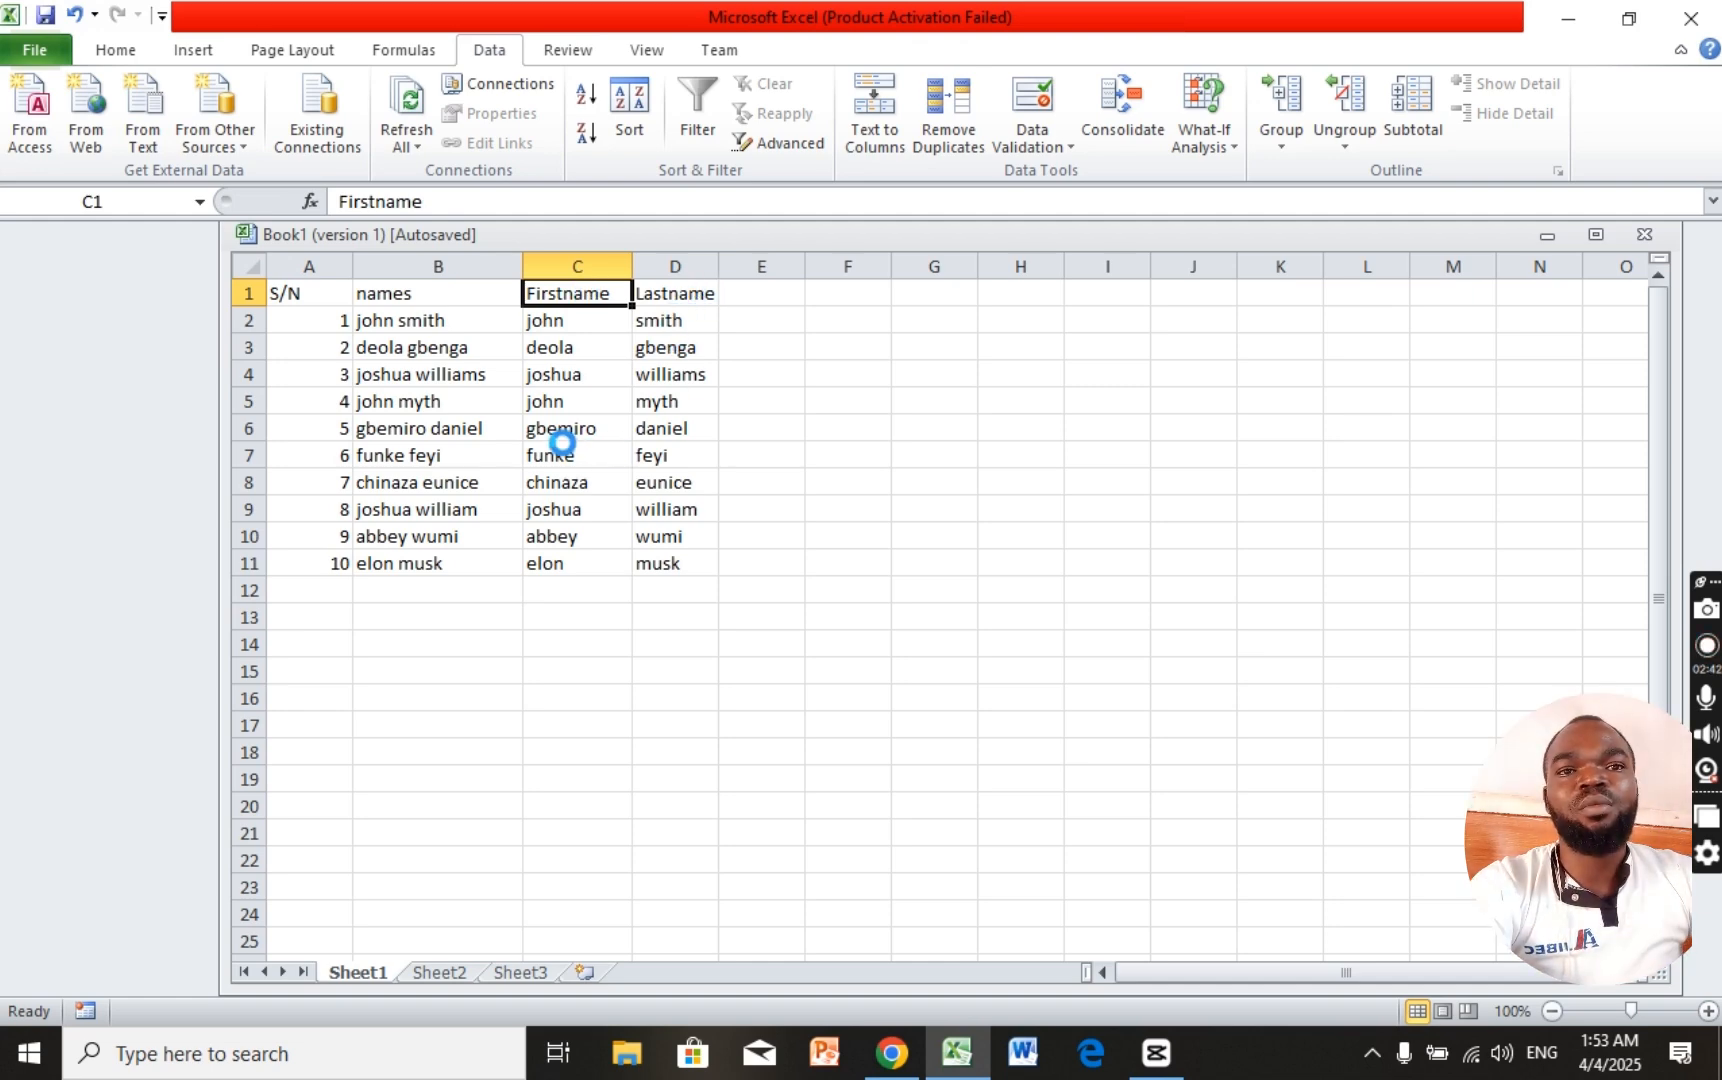
key("ctrl+b")
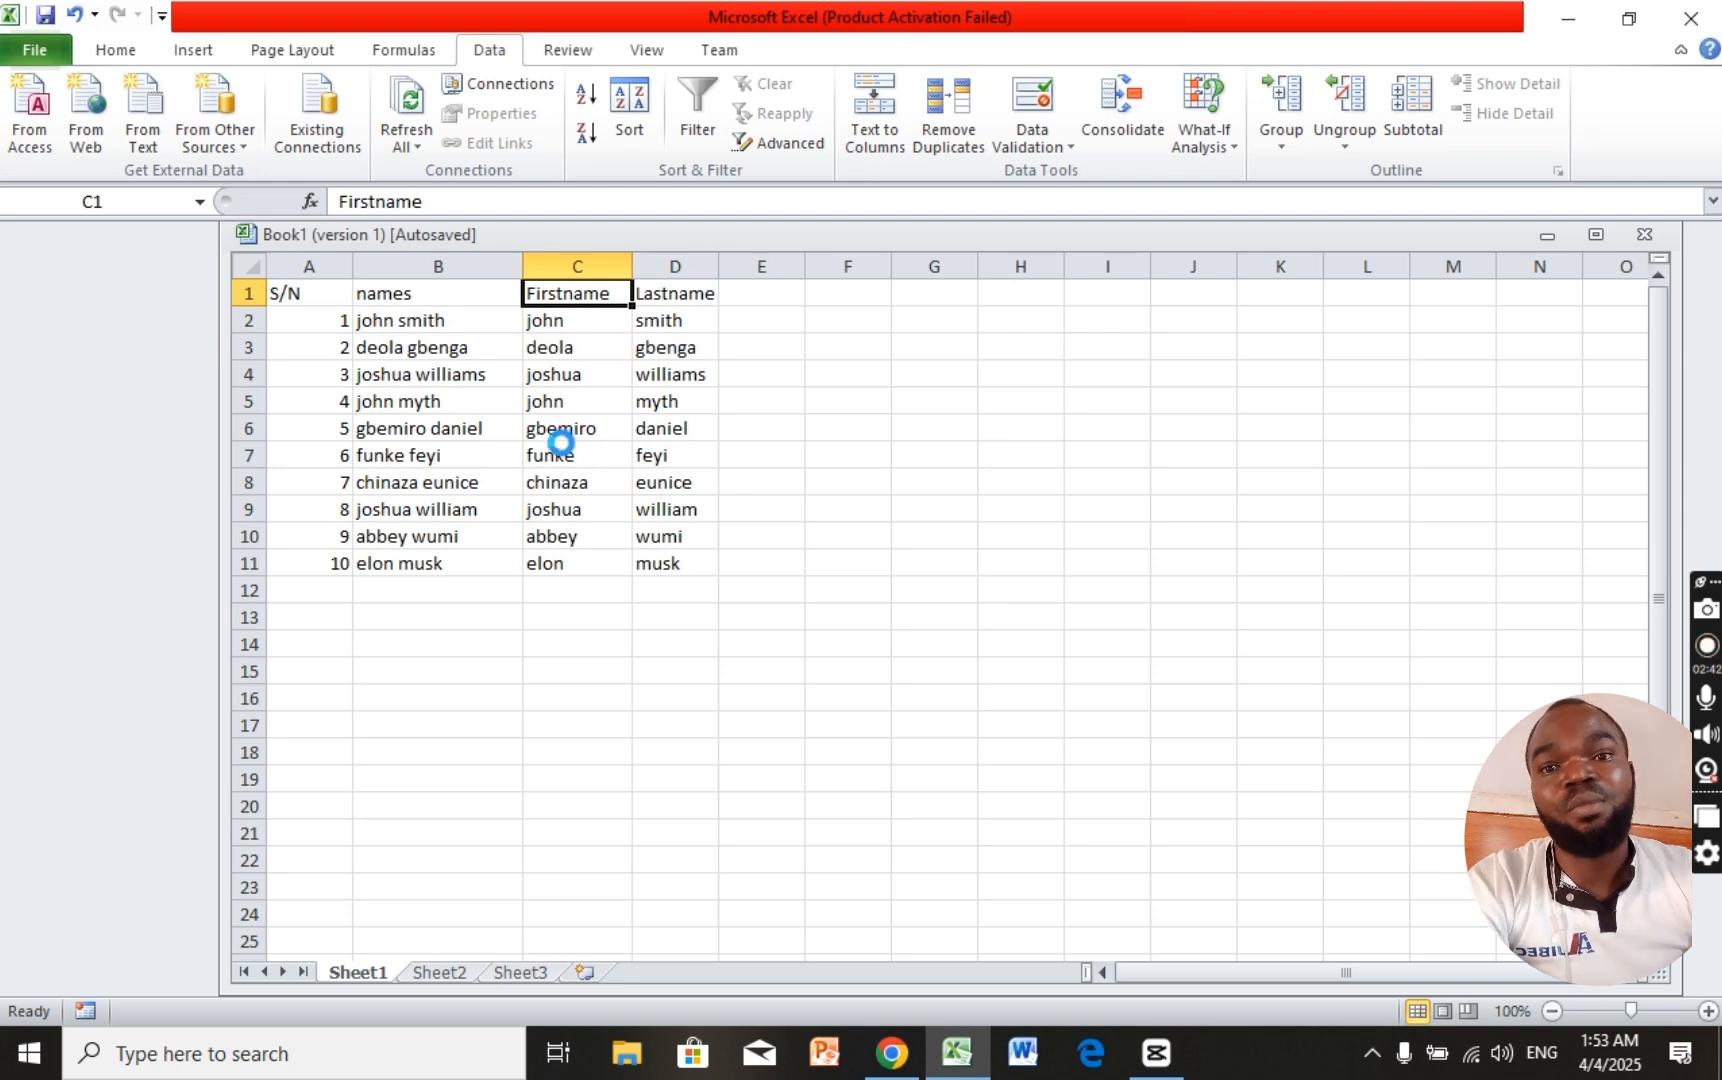
key("ctrl+b")
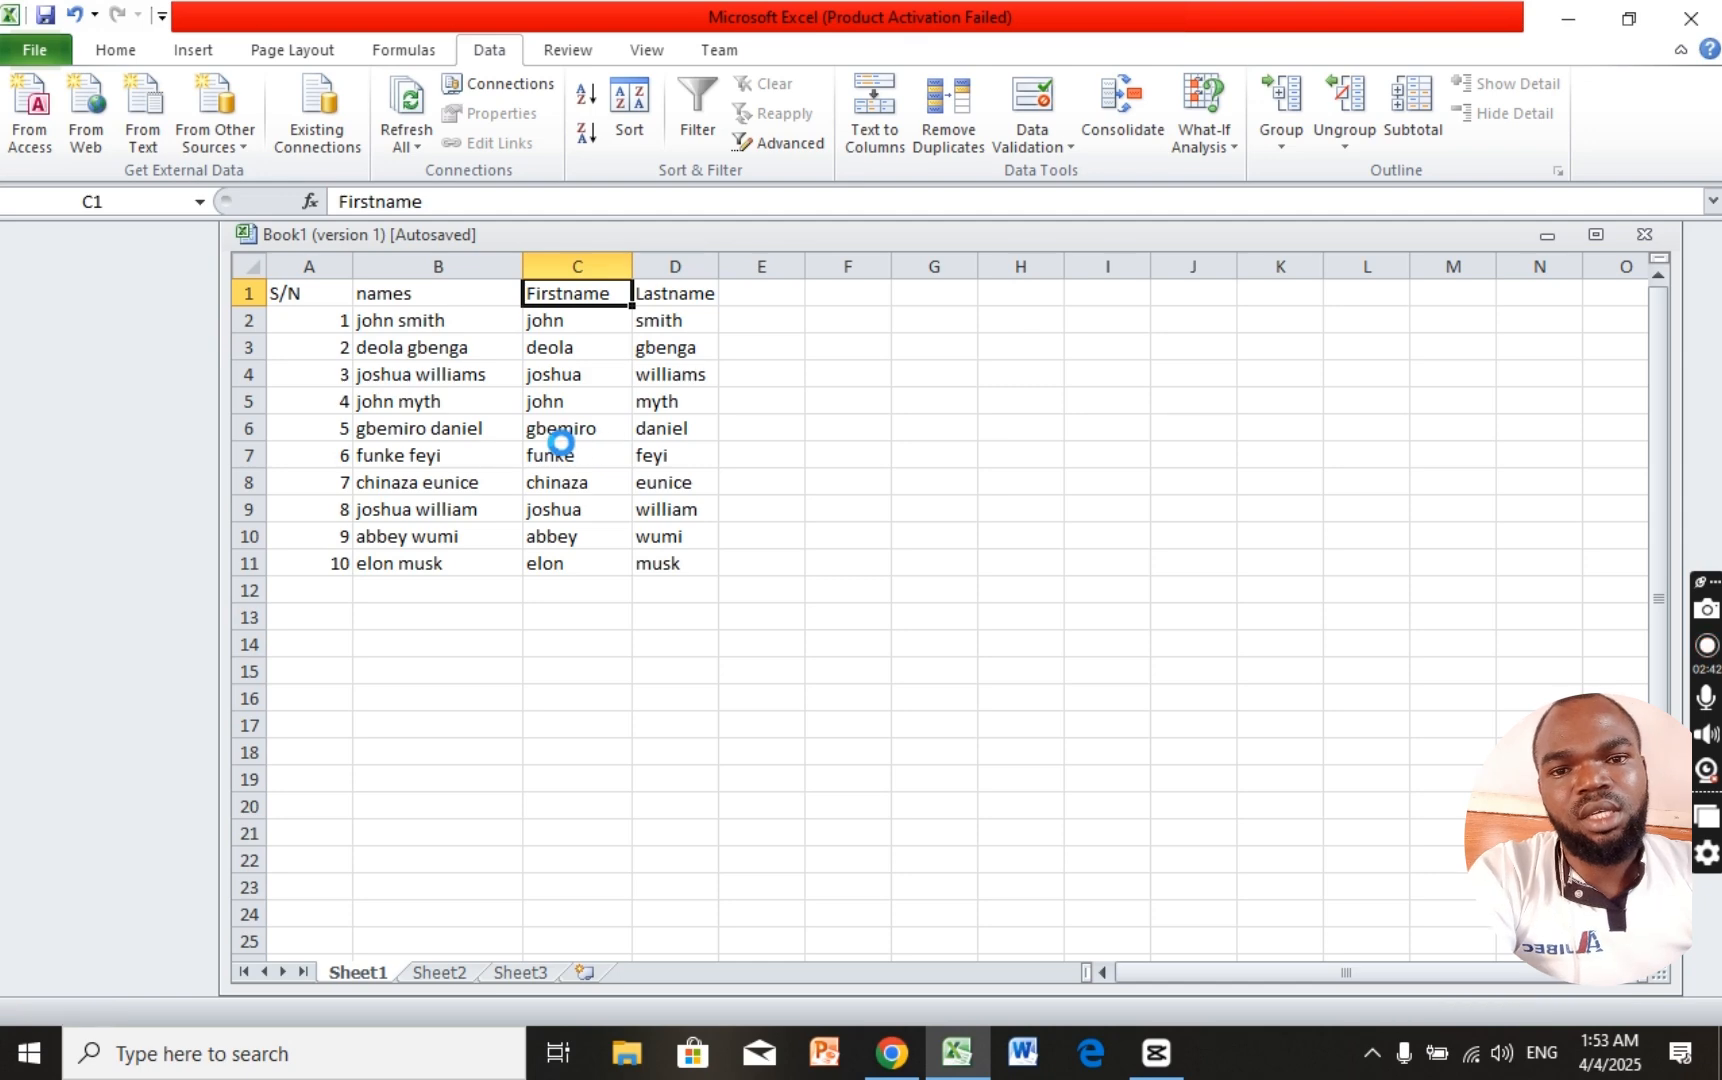
key("ctrl+b")
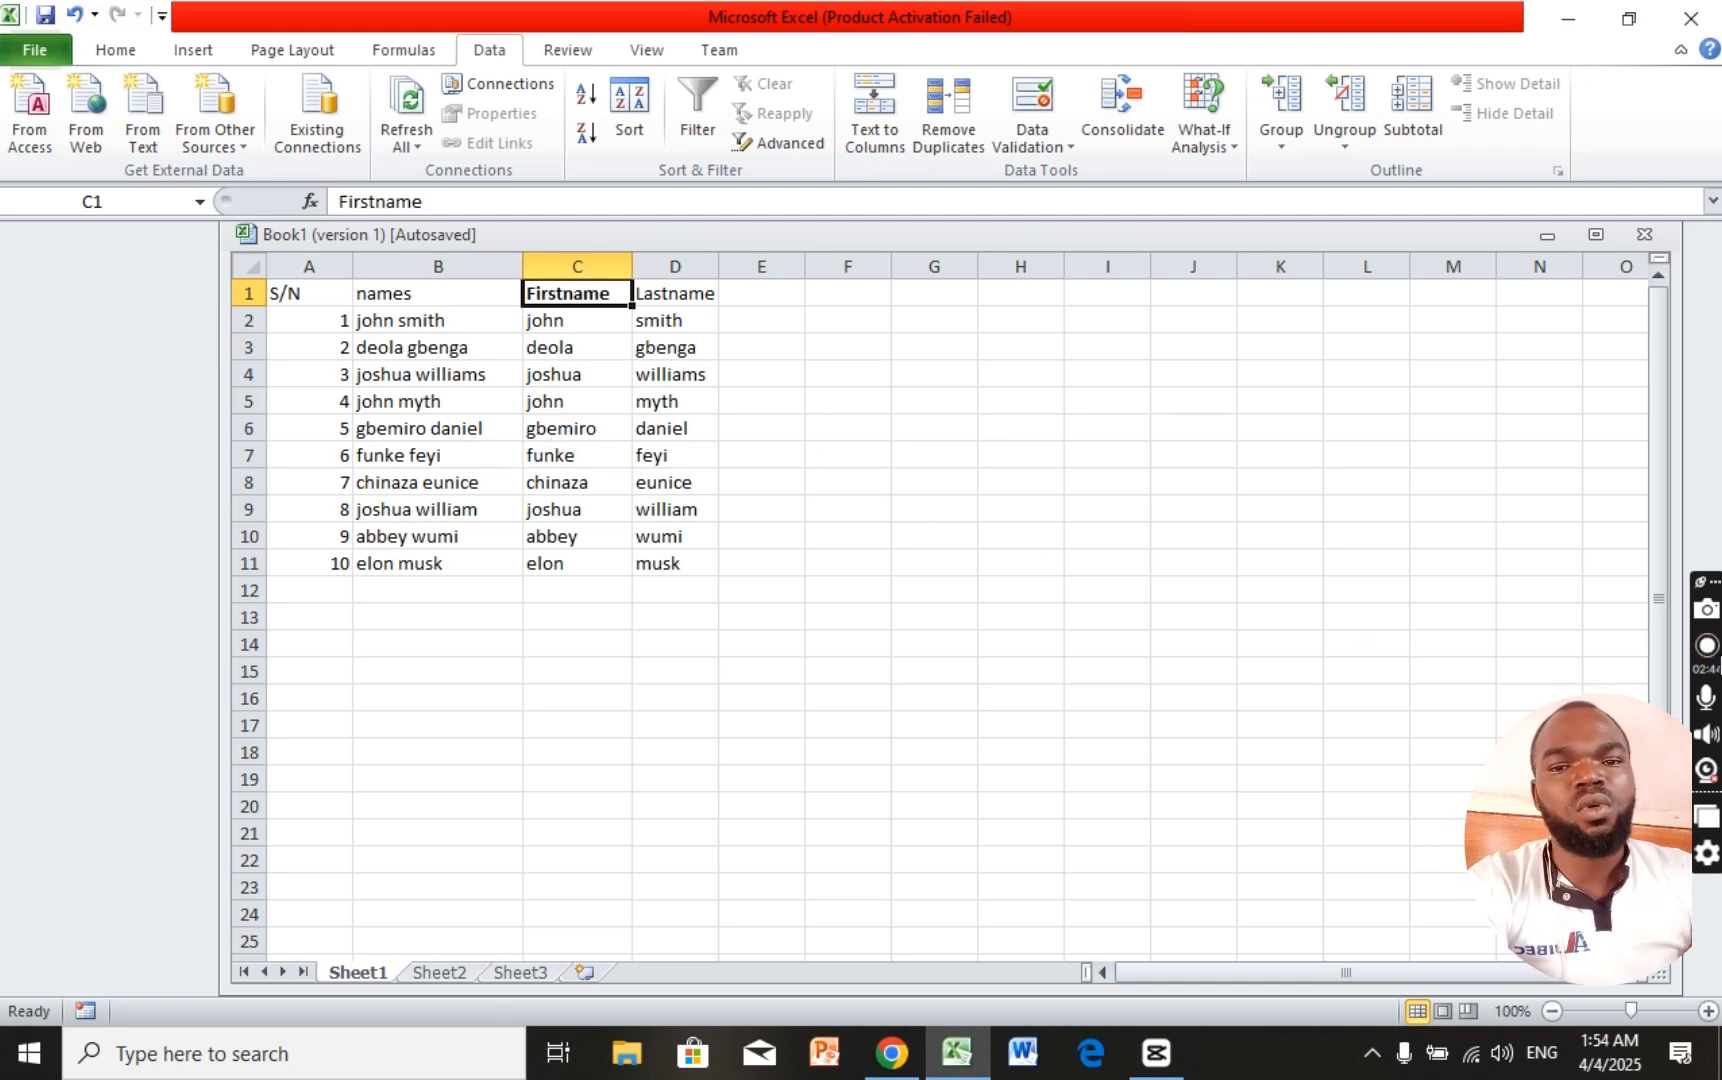